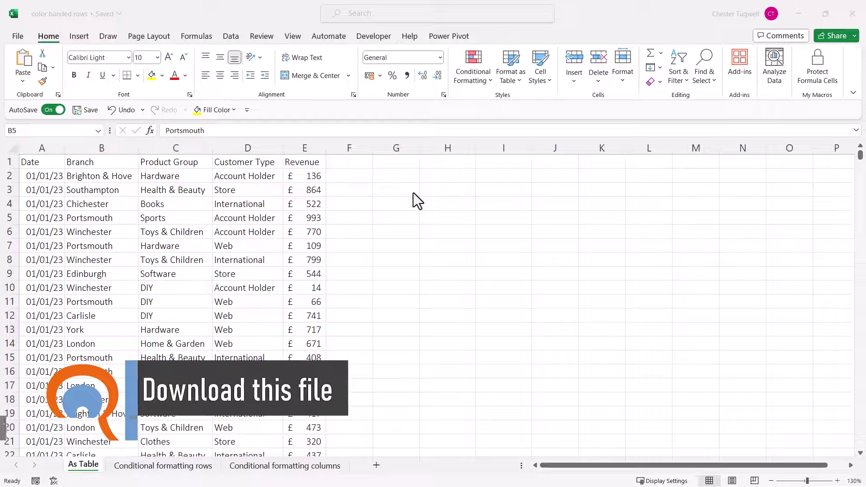
- Select cell C5 inside the sales data on the As Table sheet
click(156, 220)
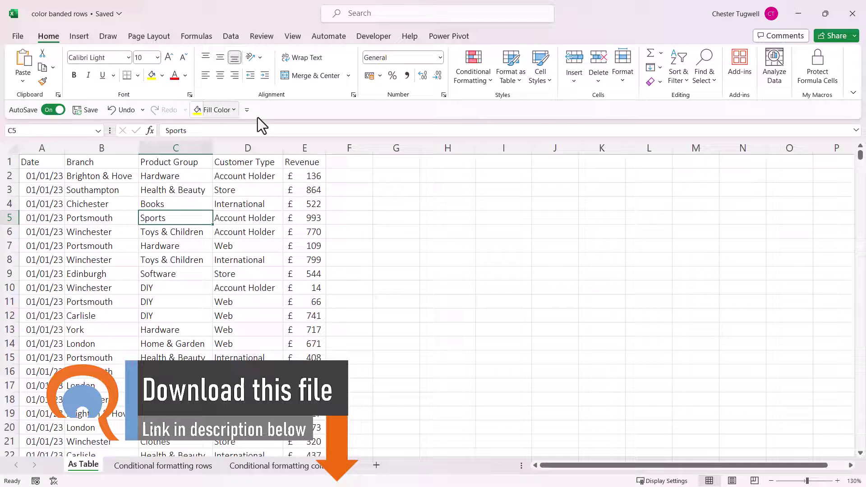
- Format the sales data as a table with Blue, Table Style Medium 2, keeping headers
click(513, 82)
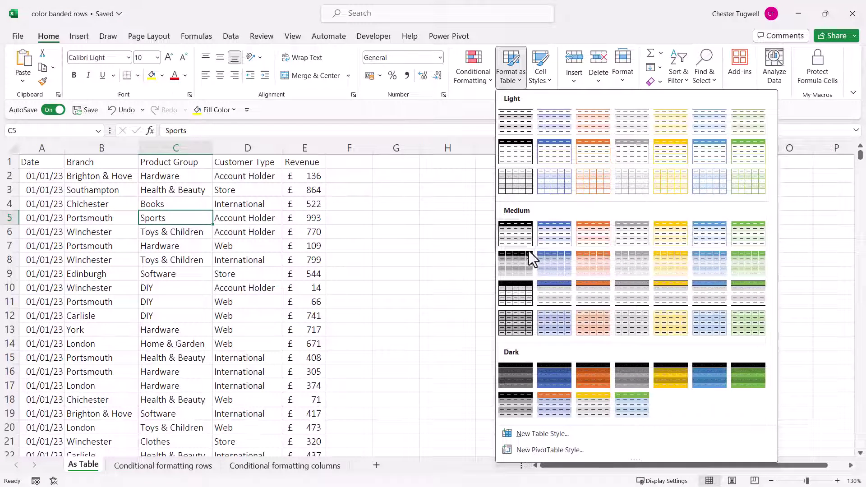
click(562, 239)
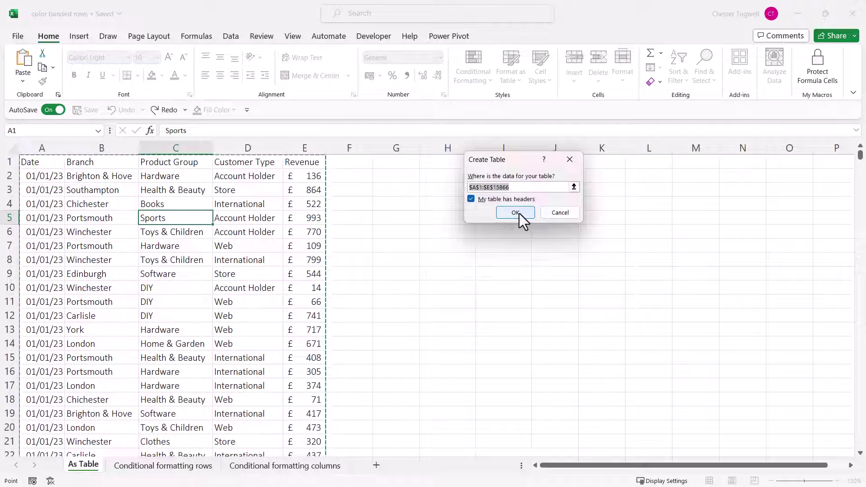
click(518, 213)
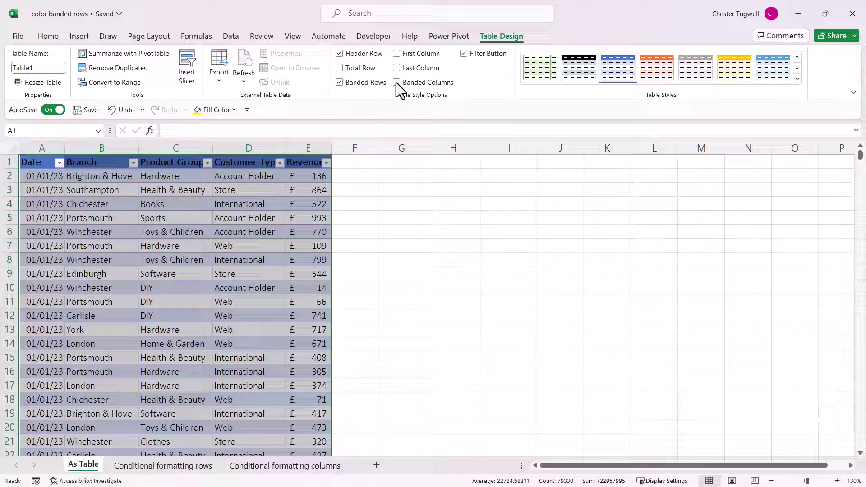
- Enable Banded Columns on Table1 while keeping Banded Rows turned on
click(340, 84)
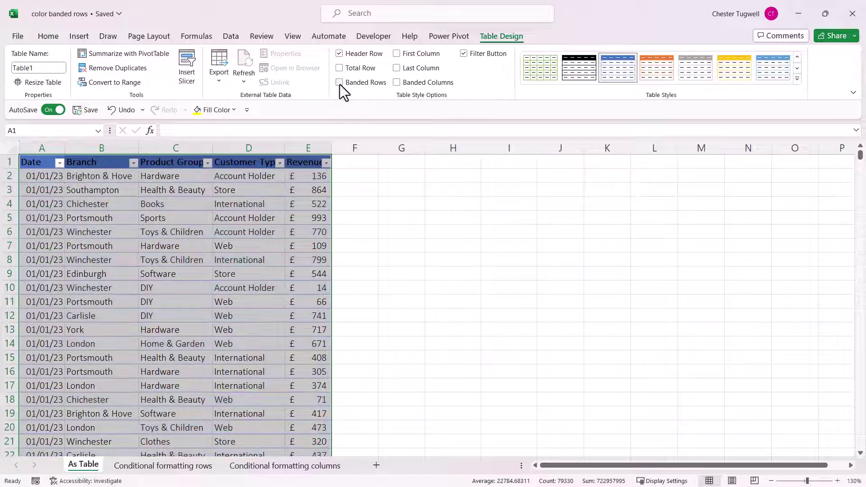
click(398, 82)
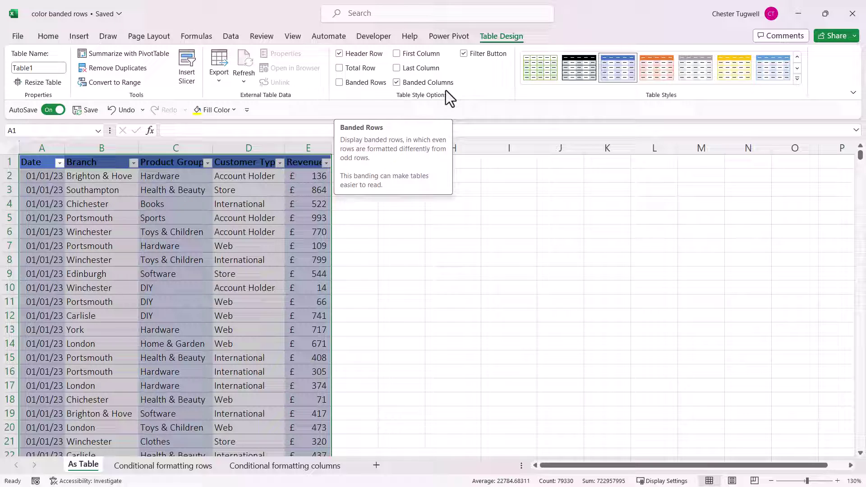
click(340, 82)
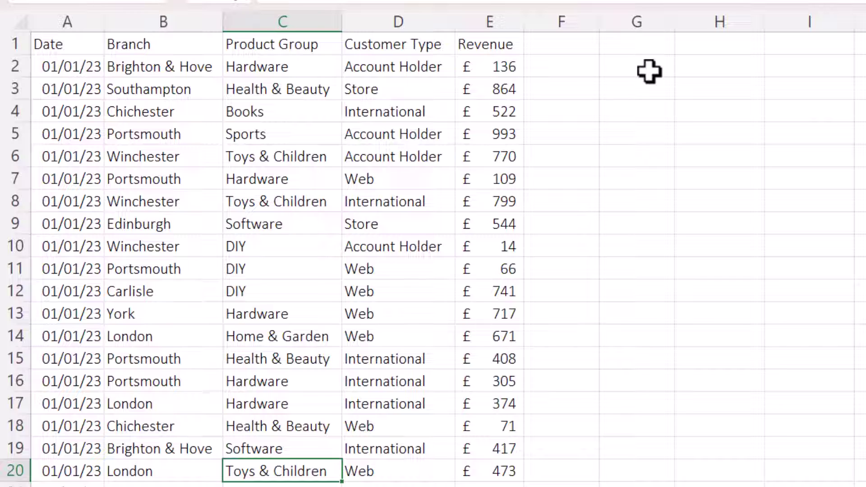
- Enter =ROW(A2) in G2 and fill it down to G6, showing 2 through 6
click(649, 71)
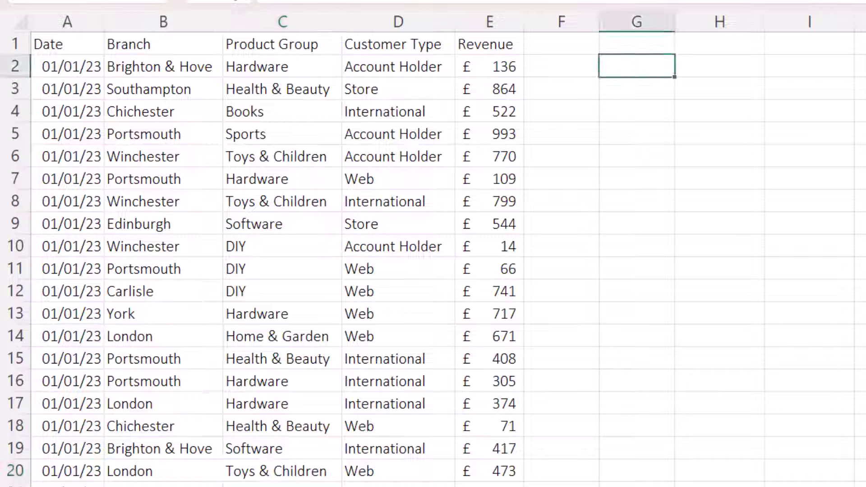
text(=row)
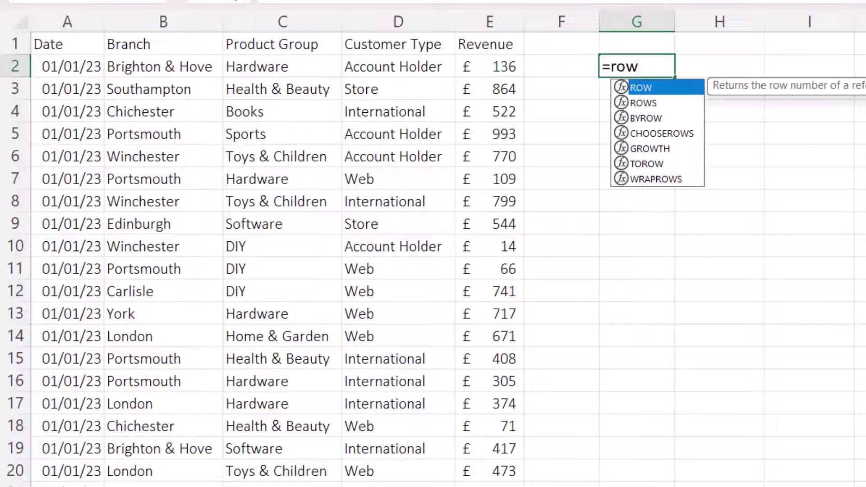
text(()
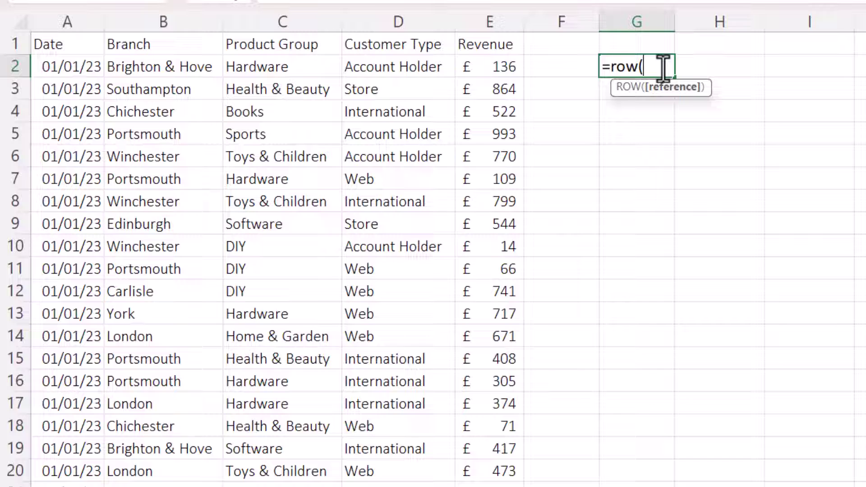
click(69, 67)
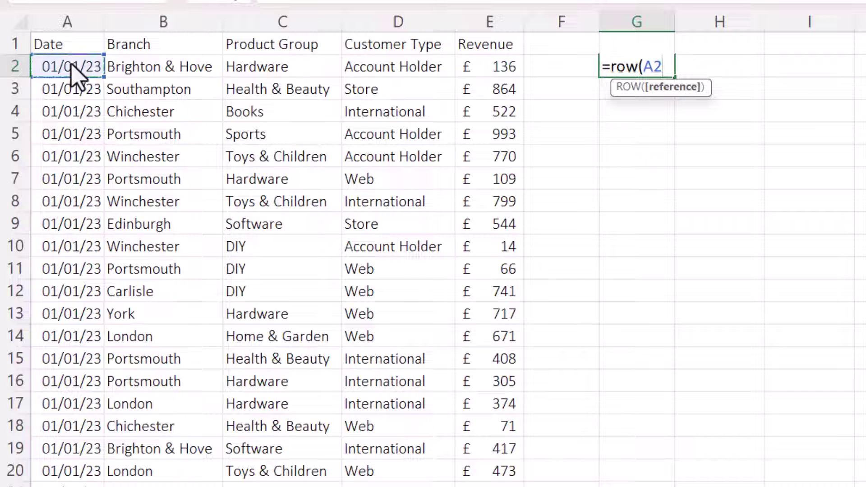
key(Return)
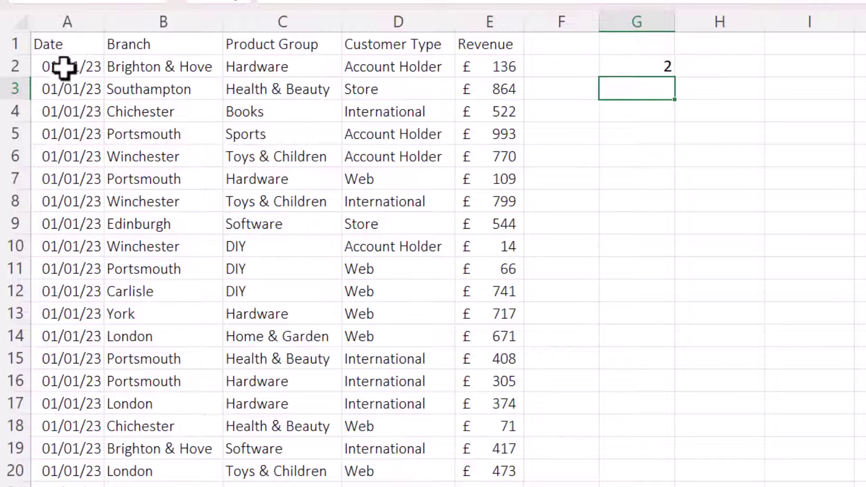
click(665, 66)
drag(675, 77, 658, 164)
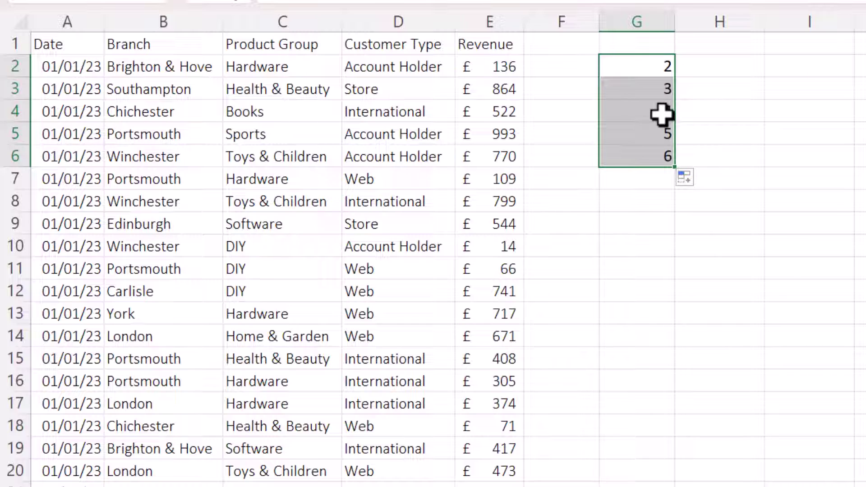
- Change G2 to =ISODD(ROW(A2)) and fill it down to G6 for alternating FALSE/TRUE
click(647, 65)
double_click(647, 66)
click(612, 66)
text(I)
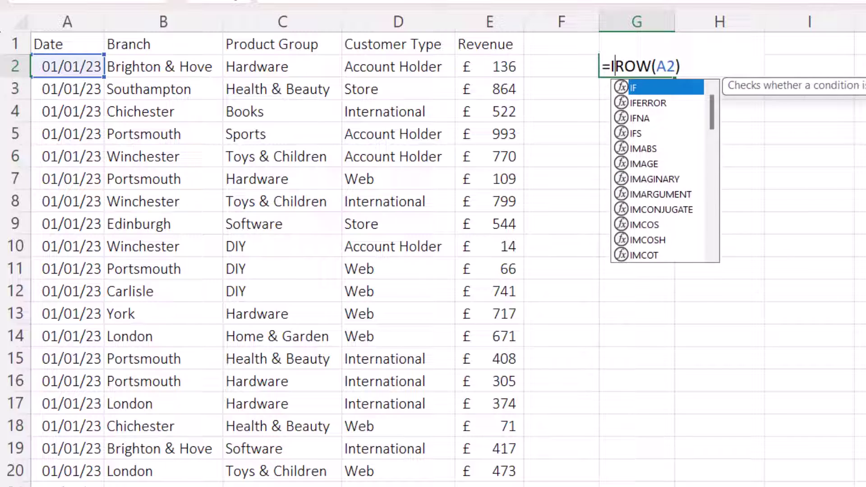
text(S)
text(ODD)
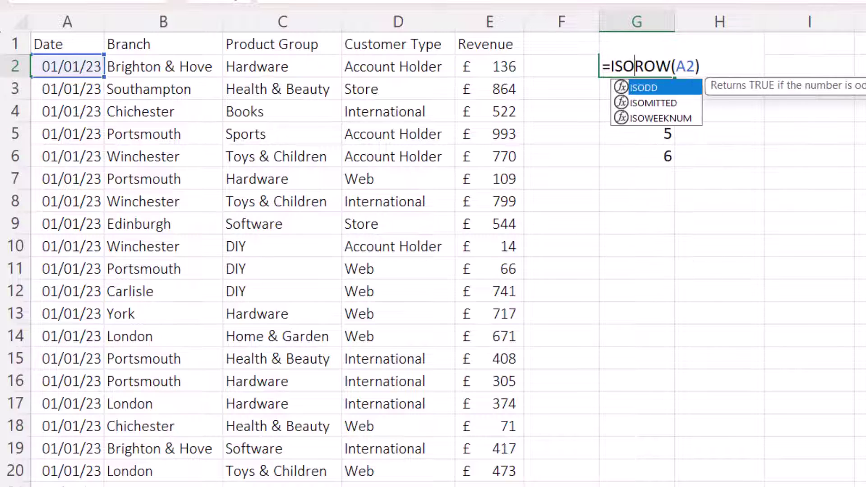
text((ROW(A2)
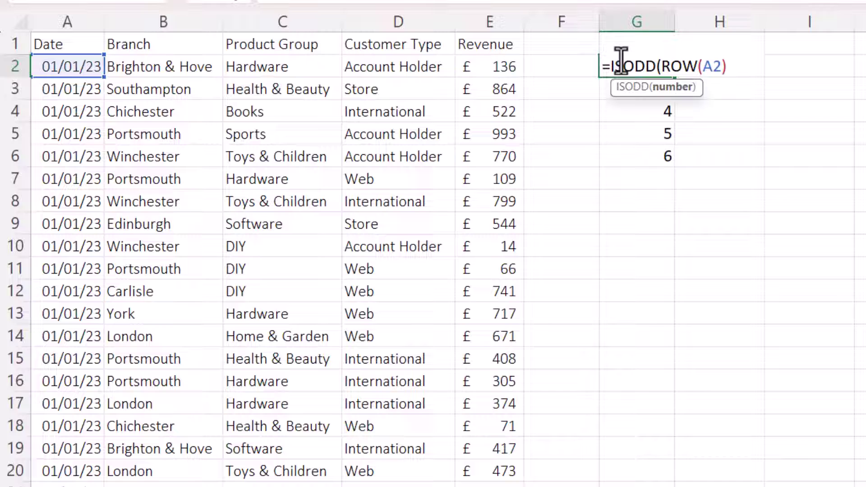
text())
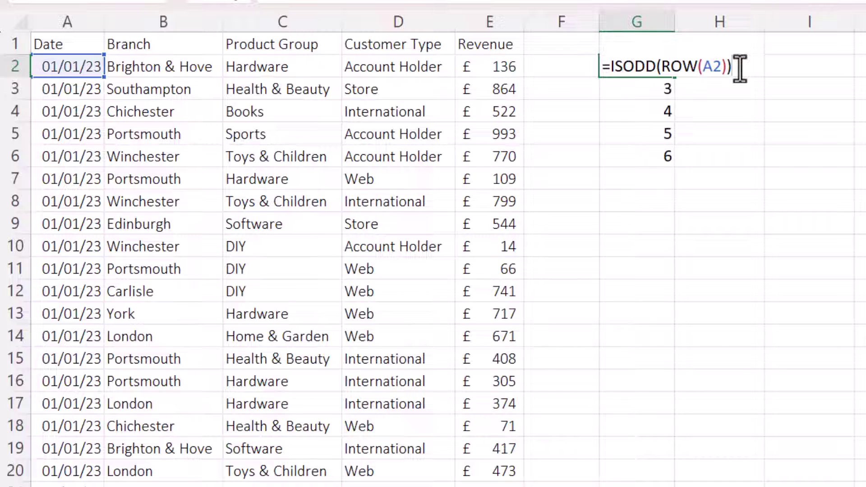
key(Return)
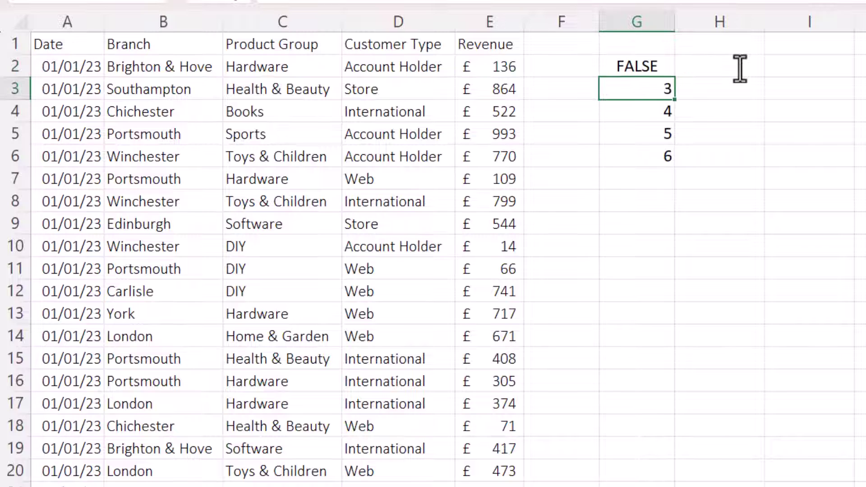
click(665, 68)
drag(675, 80, 671, 163)
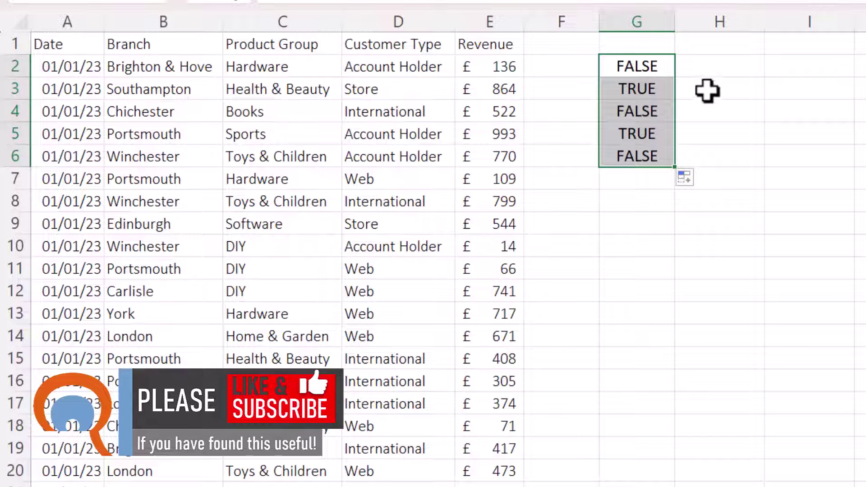
- Copy the ISODD(ROW(A2)) formula text from cell G2
double_click(660, 67)
drag(736, 67, 583, 73)
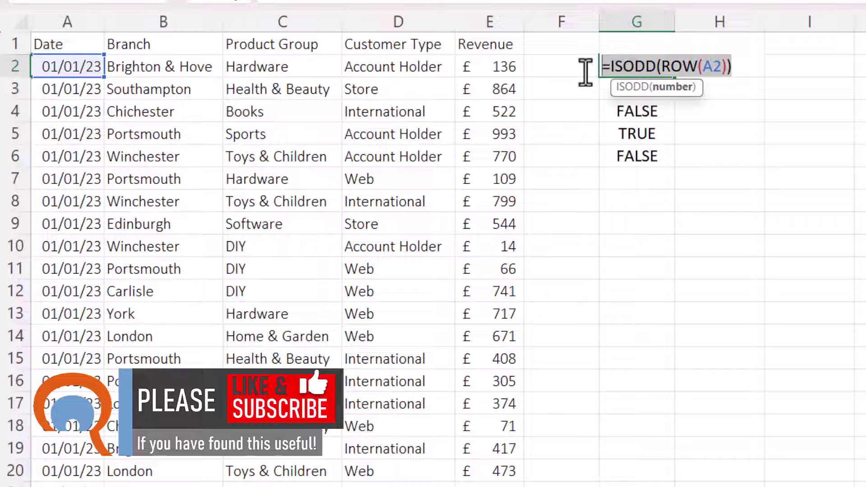
key(ctrl+c)
key(Return)
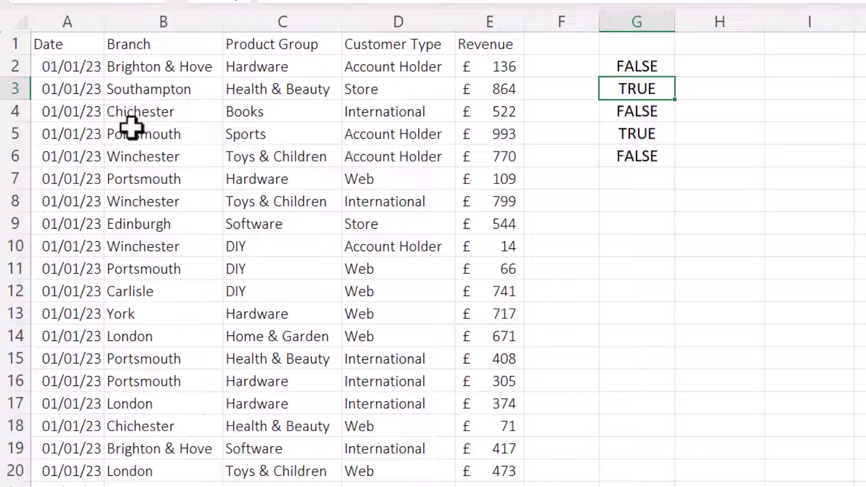
- Select the data rows from A2:E2 down to the last record
drag(72, 64, 512, 70)
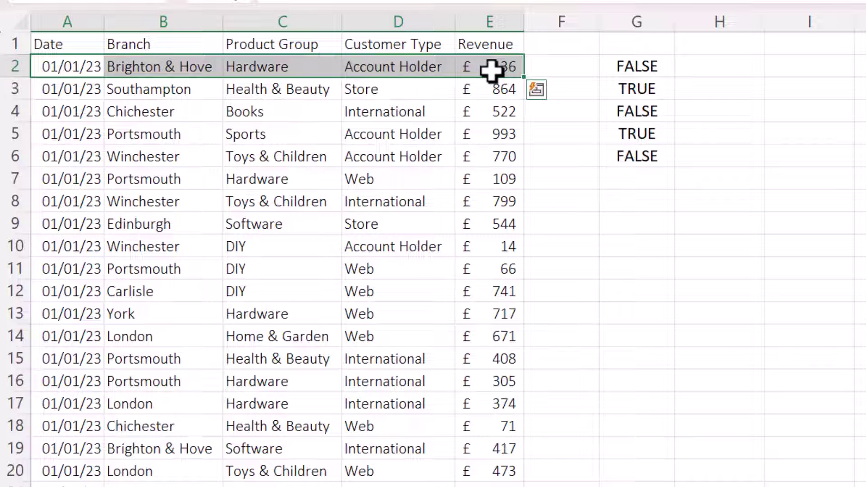
key(ctrl+shift+Down)
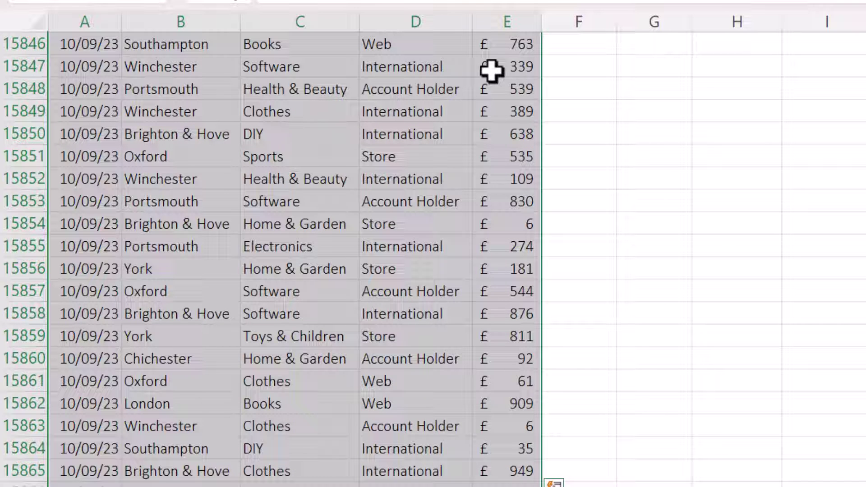
key(ctrl+BackSpace)
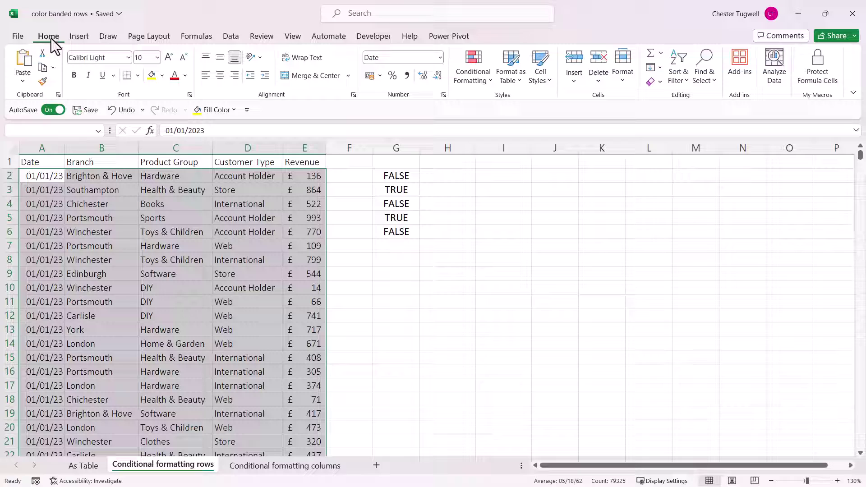
- Add a formula rule =ISODD(ROW(A2)) with a gold fill to the selected data rows
click(472, 73)
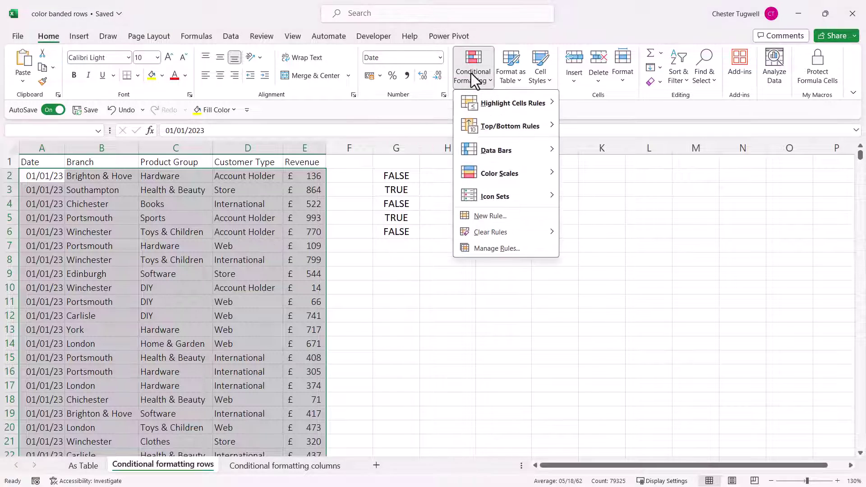
click(484, 219)
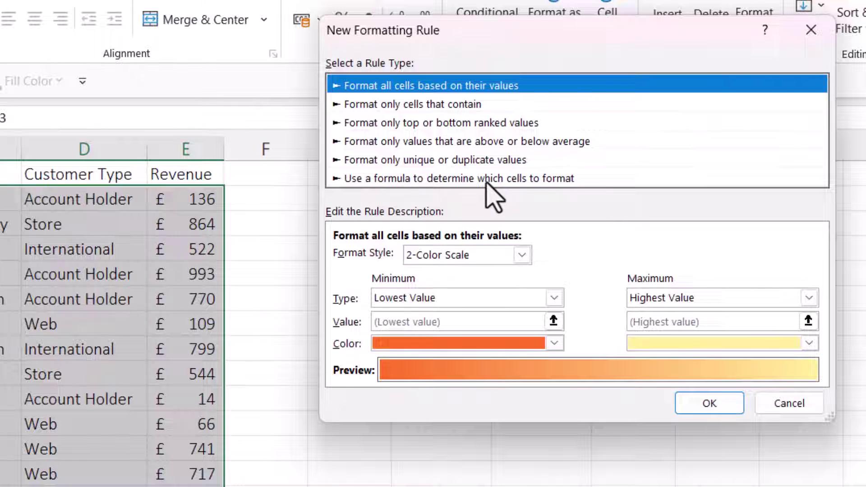
click(536, 179)
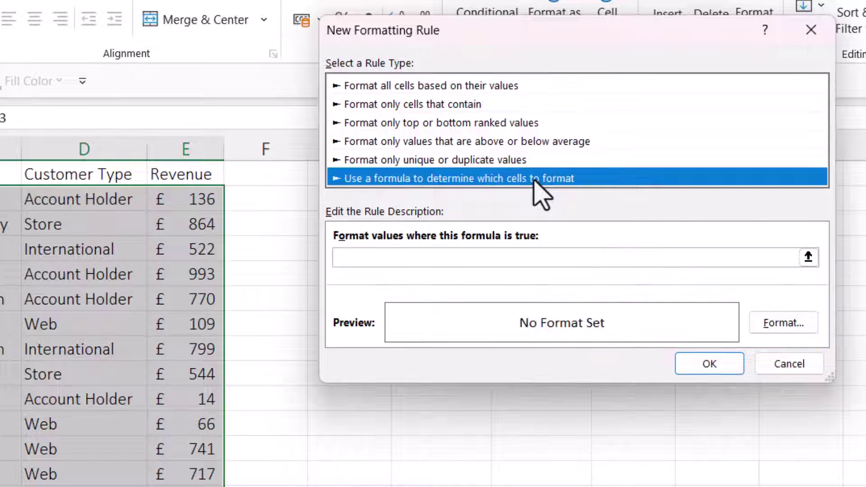
click(369, 255)
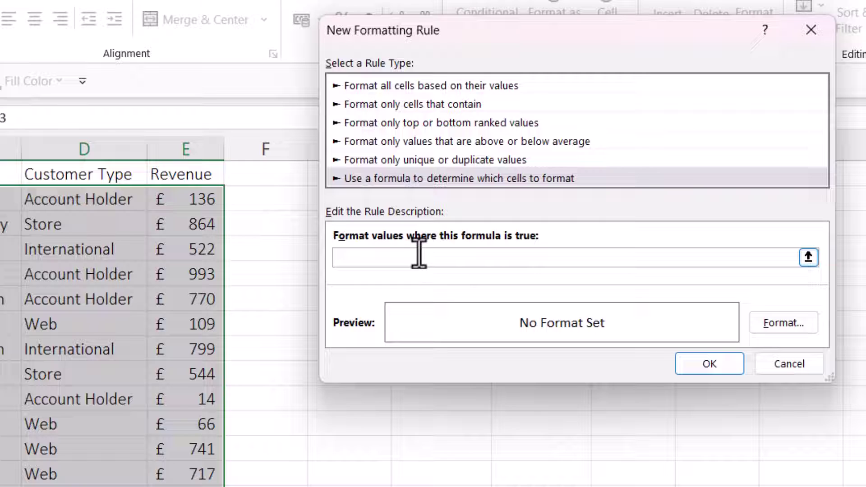
key(ctrl+v)
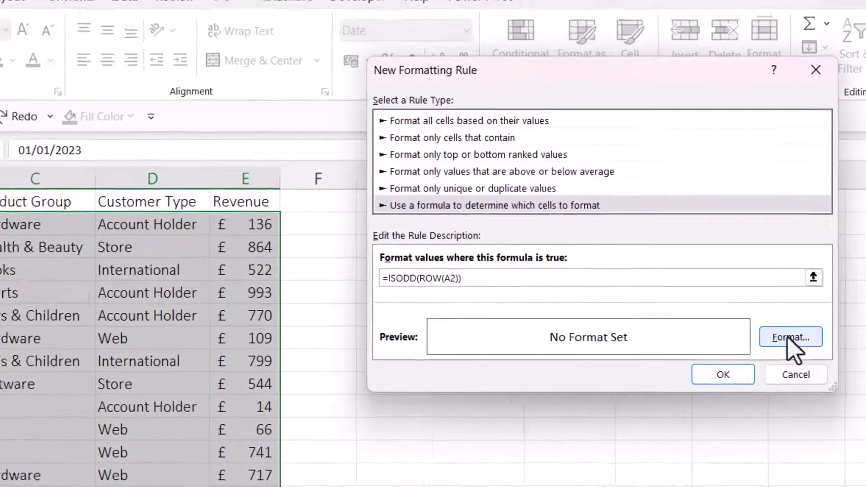
click(783, 323)
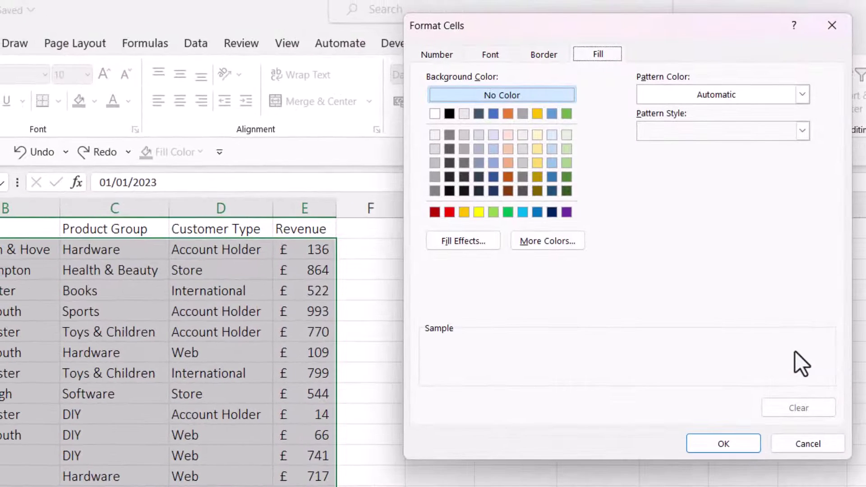
click(538, 114)
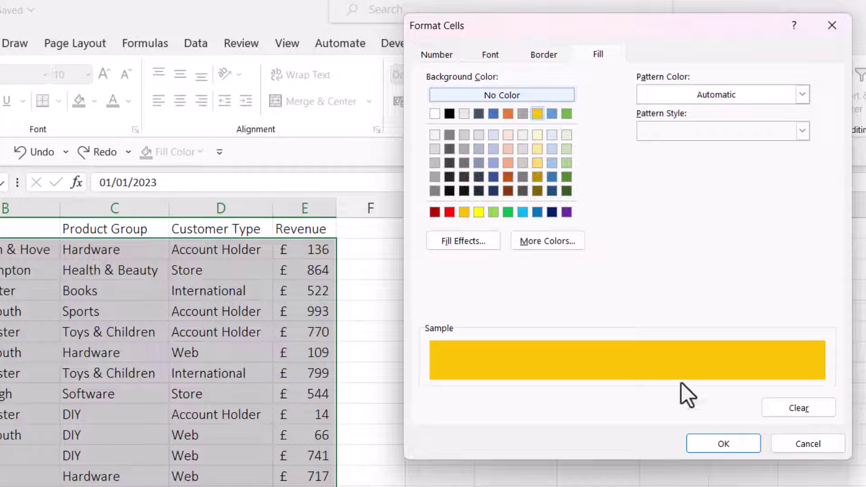
click(713, 437)
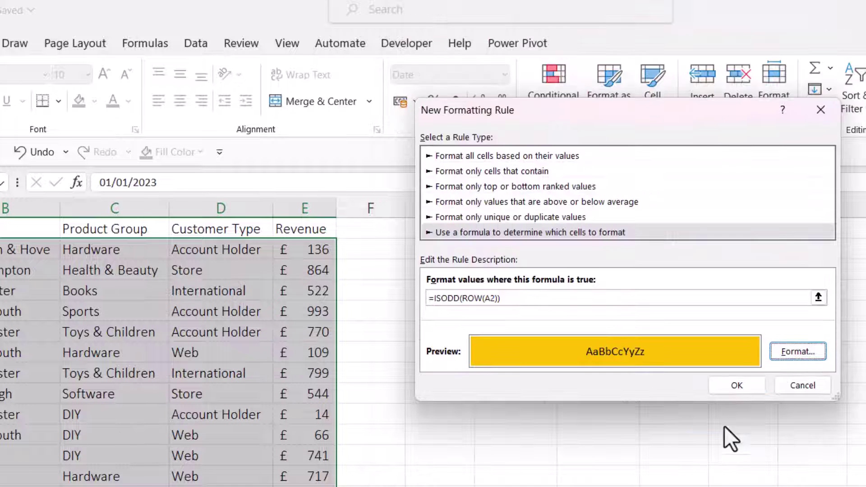
click(743, 386)
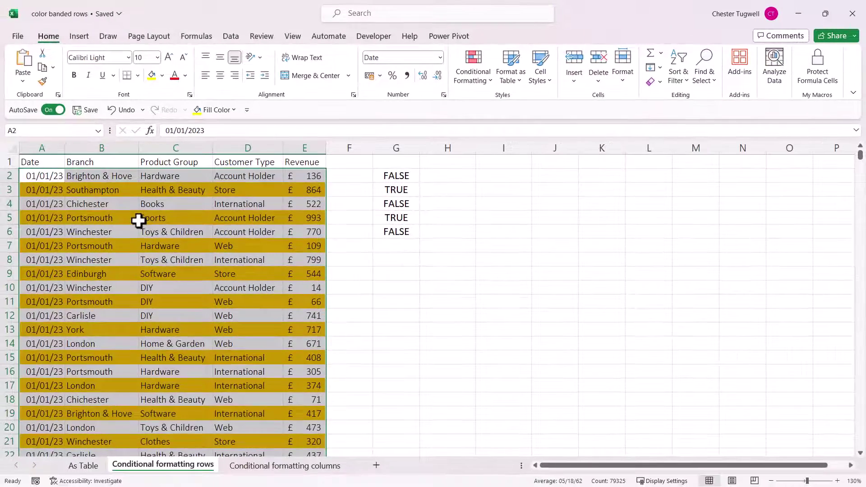
click(58, 314)
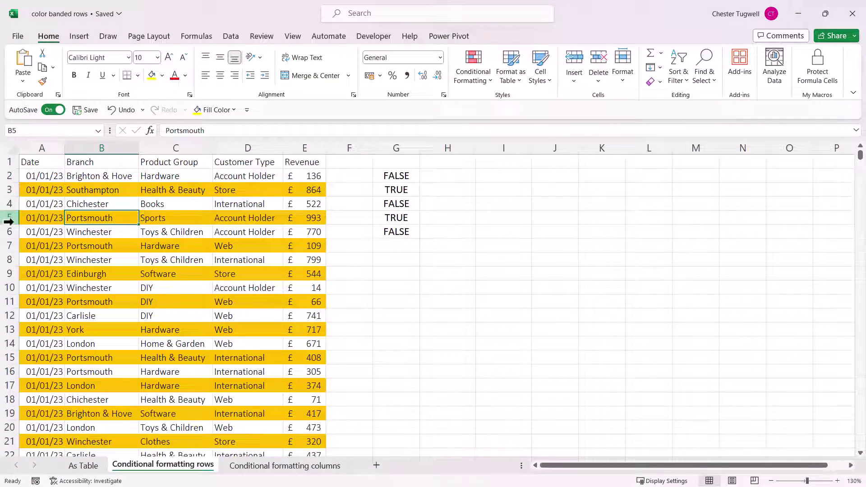
- Edit the row-banding rule from ISODD to =ISEVEN(ROW(A2)) so even rows turn gold
key(Up)
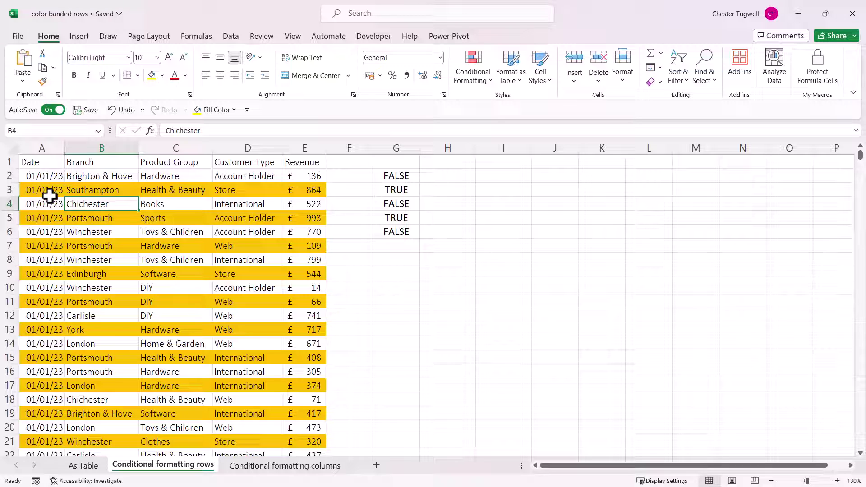
click(49, 176)
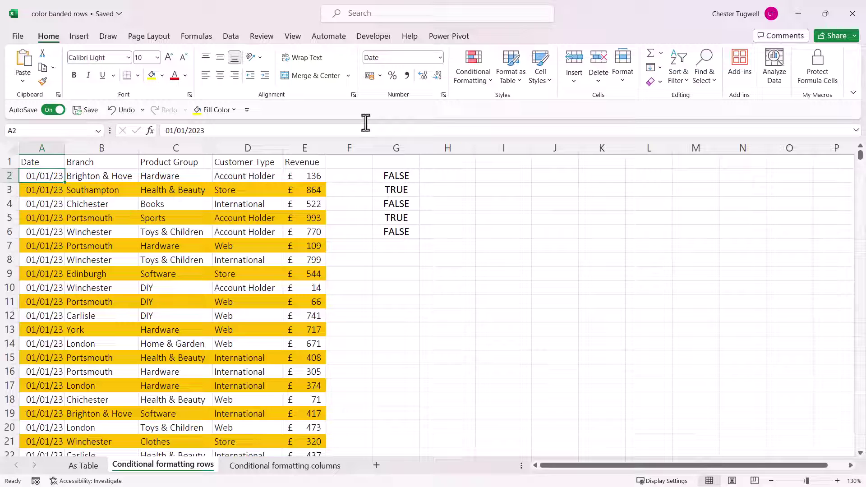
click(477, 75)
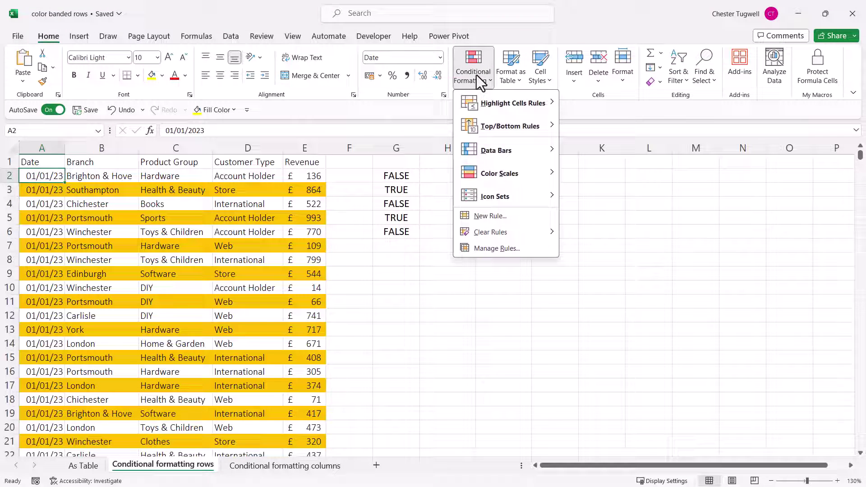
click(482, 251)
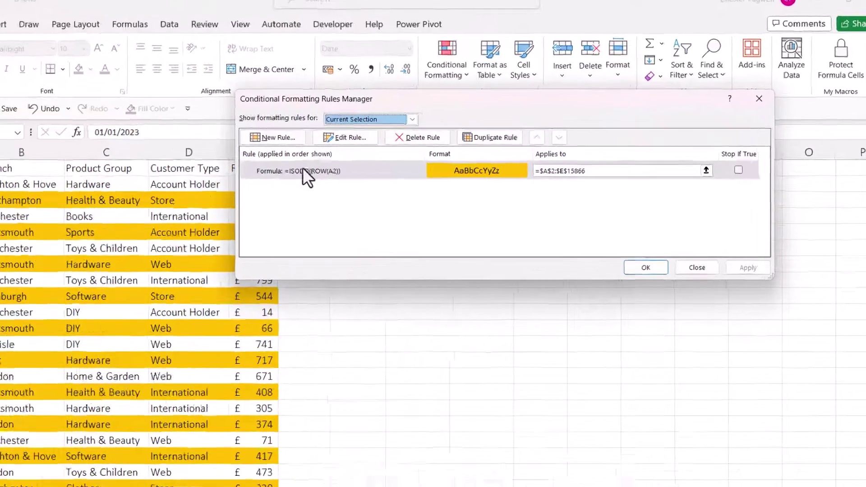
click(304, 171)
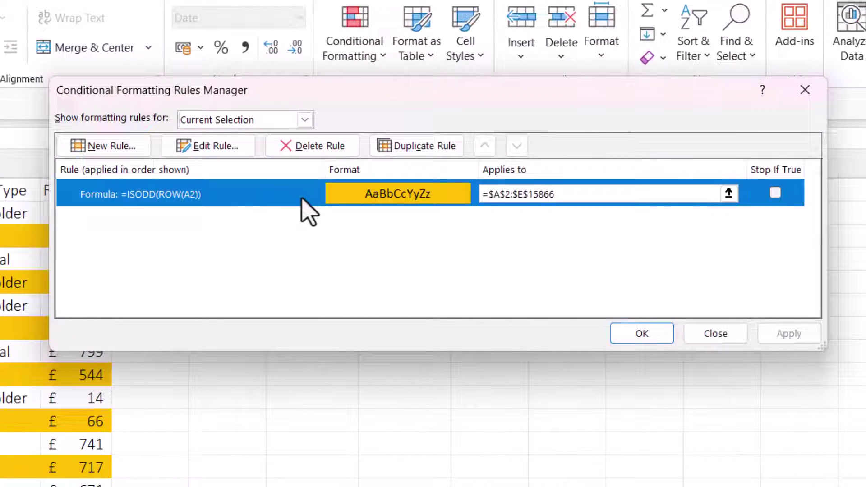
click(227, 147)
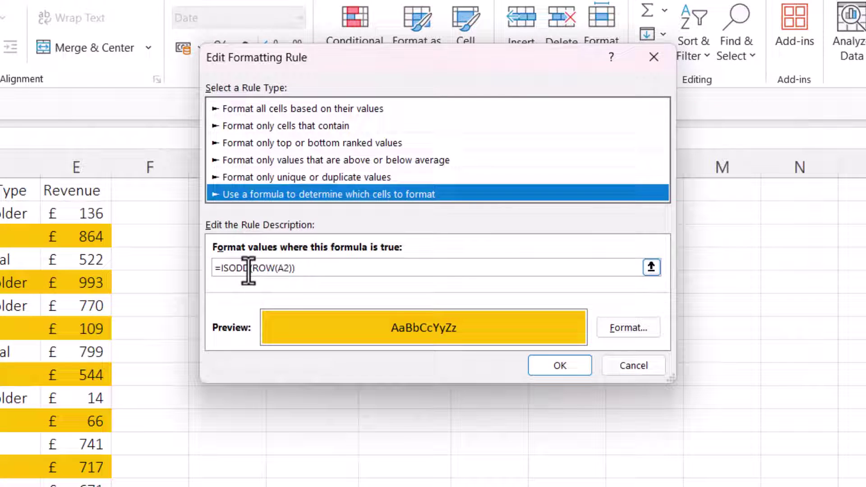
click(250, 268)
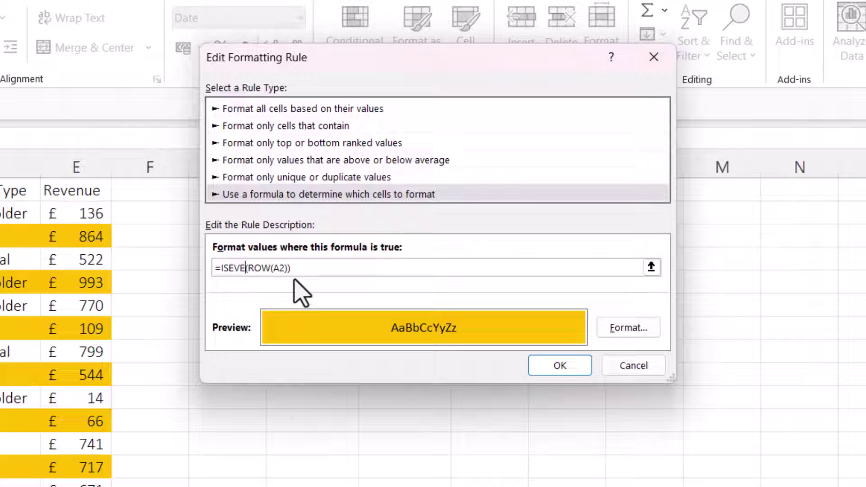
text(EVEN)
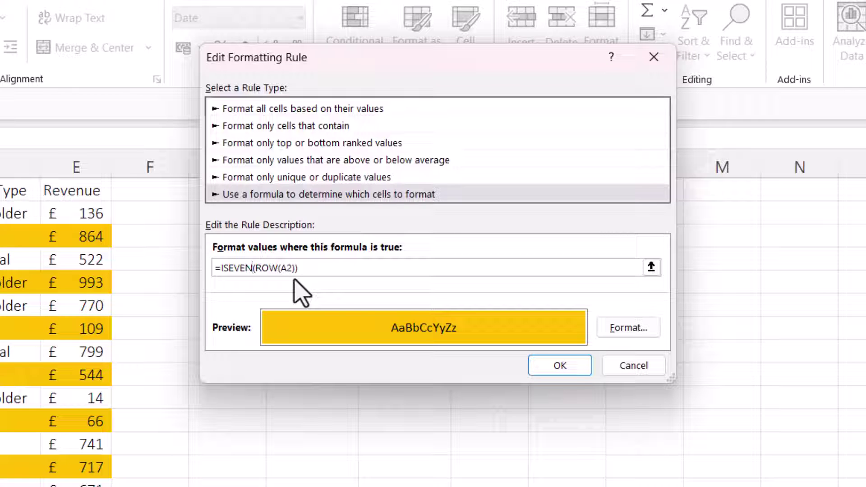
click(571, 367)
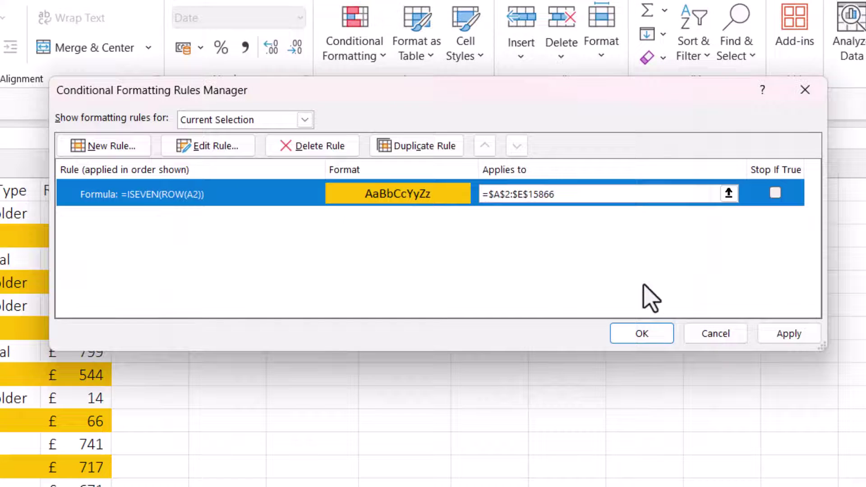
click(642, 335)
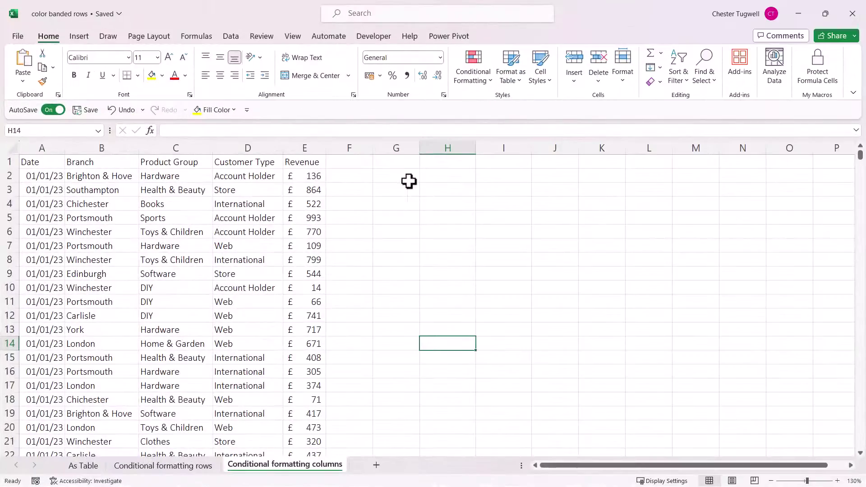
click(403, 180)
- Enter =COLUMN(A2) in G2 and fill it right to J2, showing 1 to 4
text(=col)
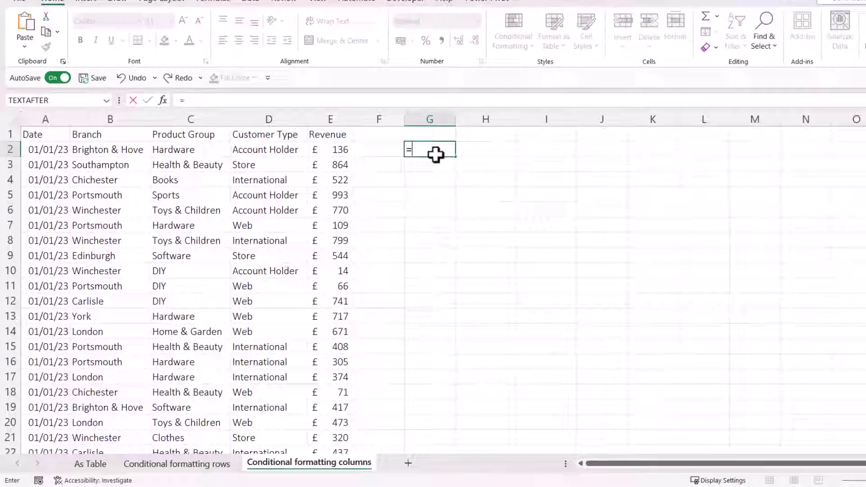
text(u)
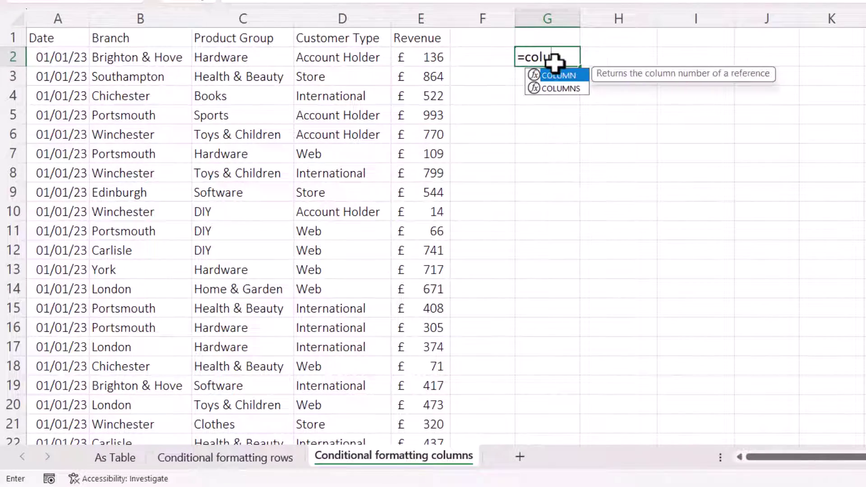
double_click(558, 75)
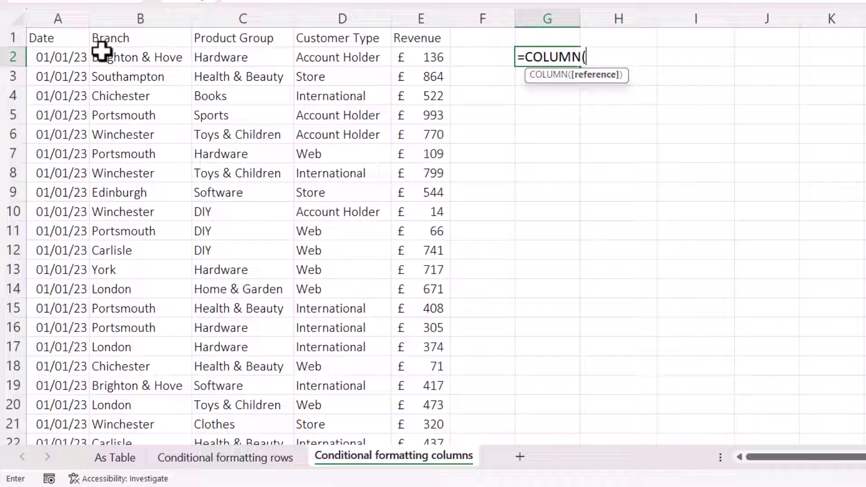
click(60, 57)
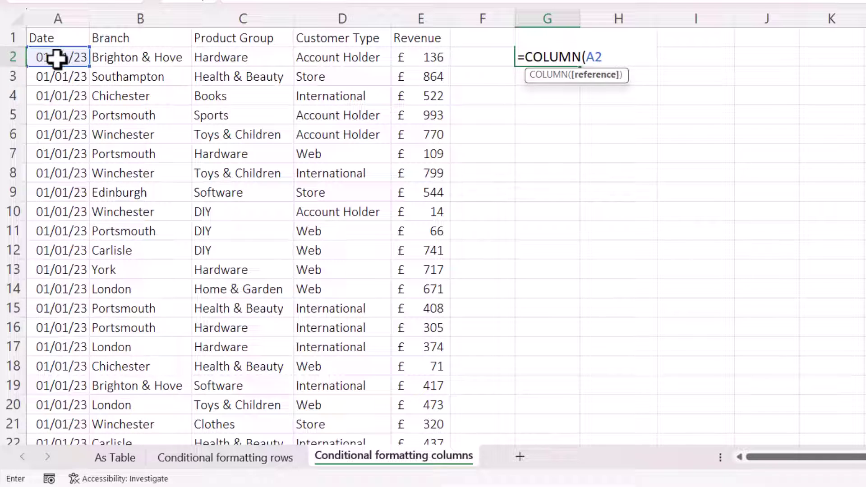
text())
key(Return)
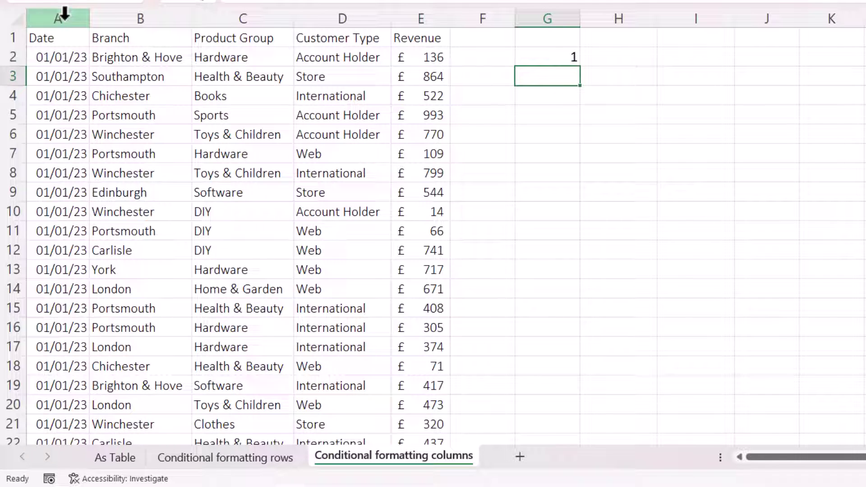
click(558, 59)
drag(580, 66, 798, 69)
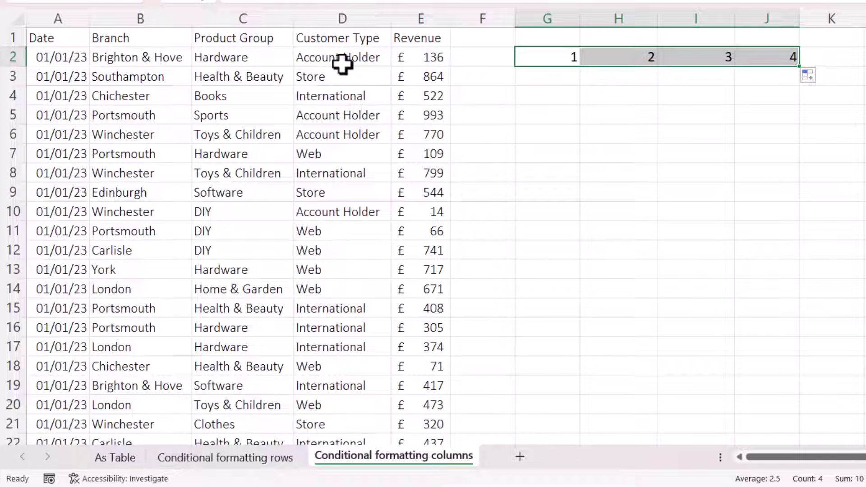
- Wrap G2's formula as =ISODD(COLUMN(A2)) and fill it right to J2
double_click(558, 57)
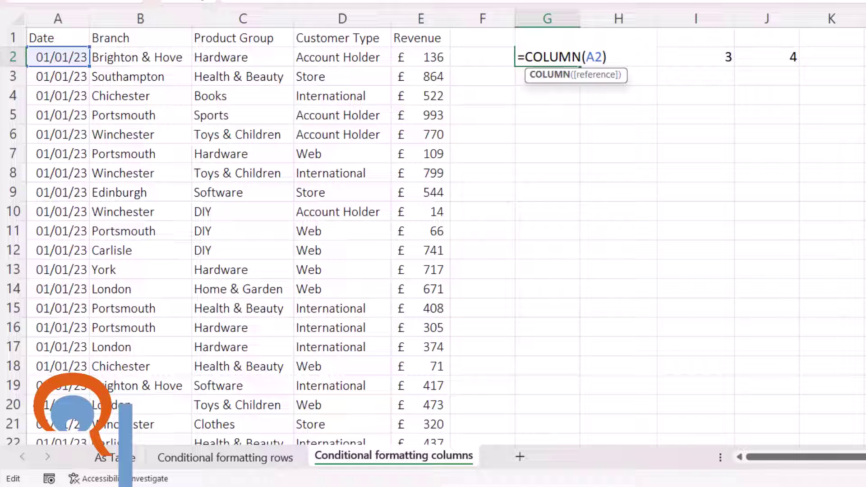
click(523, 57)
text(IS)
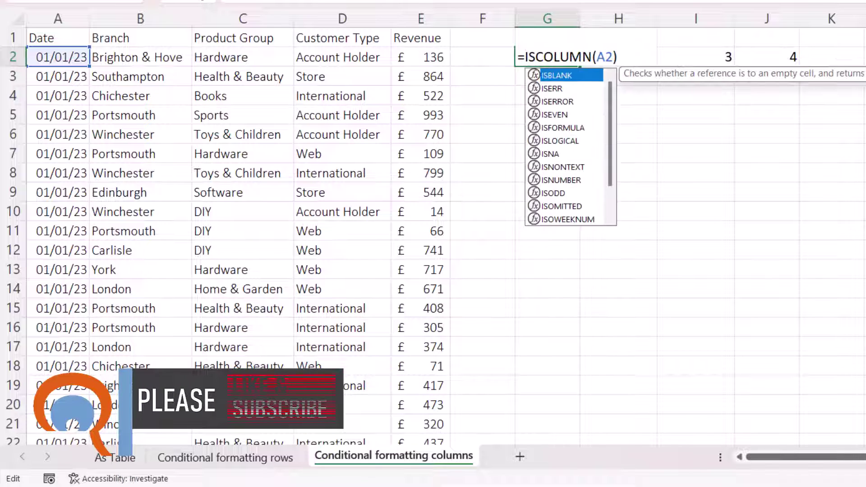
text(ODD)
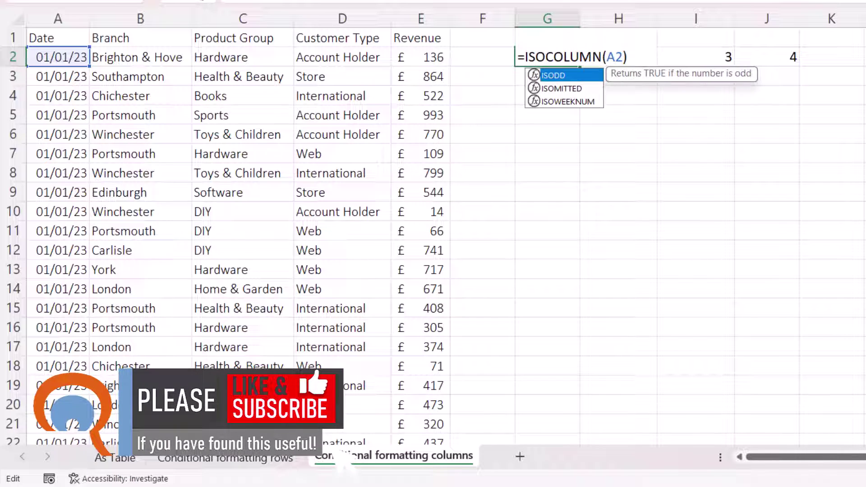
text(()
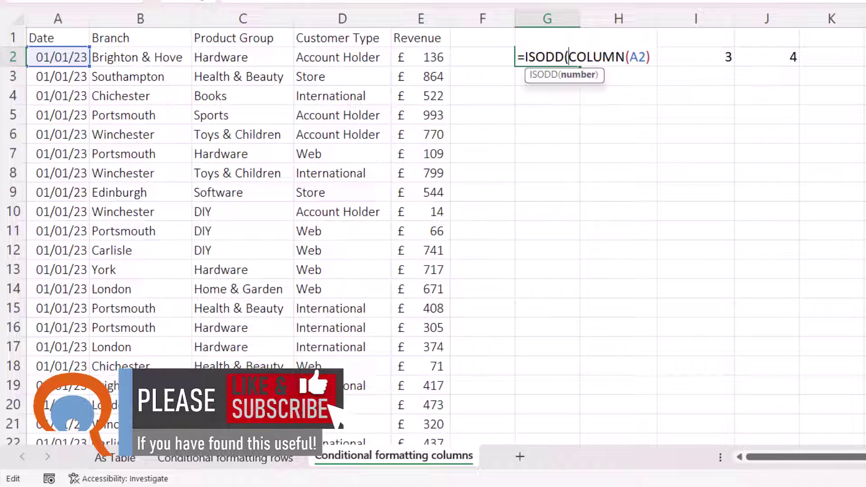
click(655, 57)
text())
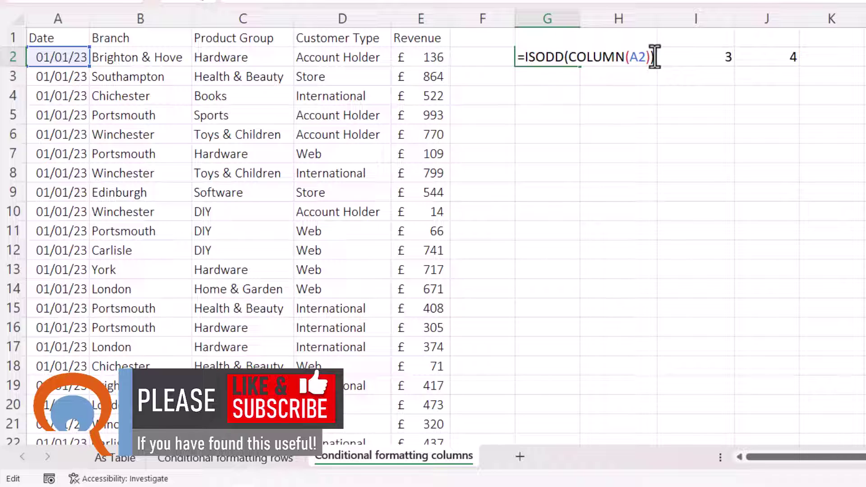
key(Return)
click(549, 57)
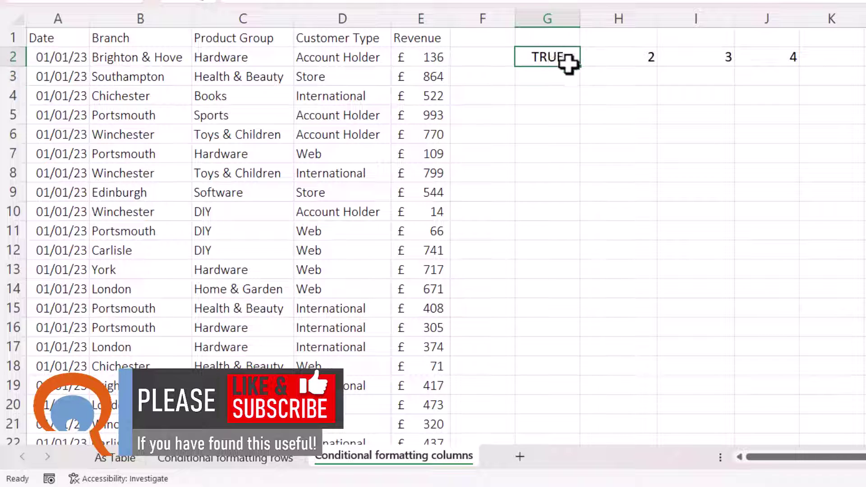
drag(582, 64, 797, 58)
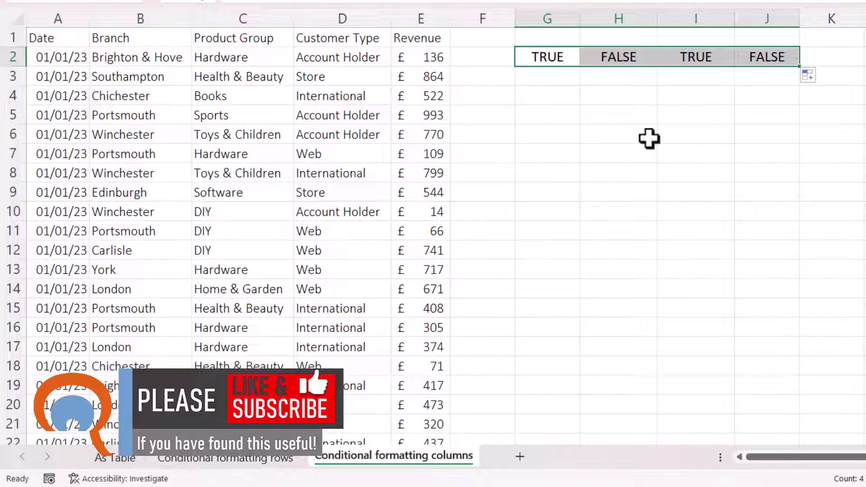
- Select the full ISODD(COLUMN(A2)) formula text in G2 for copying
click(561, 56)
double_click(548, 56)
drag(519, 57, 667, 58)
- Copy the ISODD(COLUMN(A2)) formula text and select the sales data A2:E15866
key(ctrl+c)
key(Return)
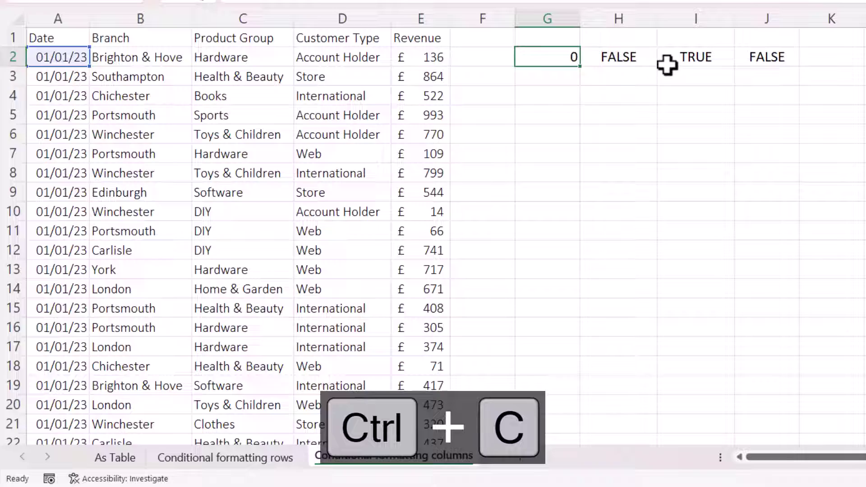
drag(72, 62, 403, 55)
key(ctrl+shift+Down)
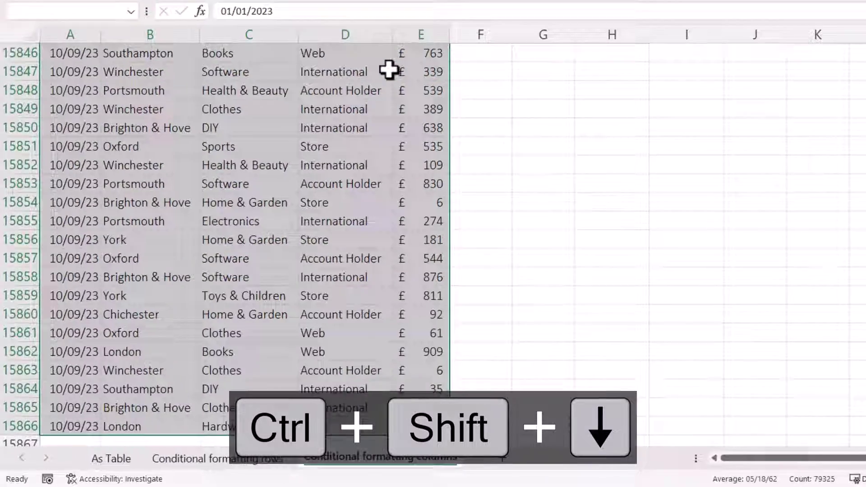
key(ctrl+BackSpace)
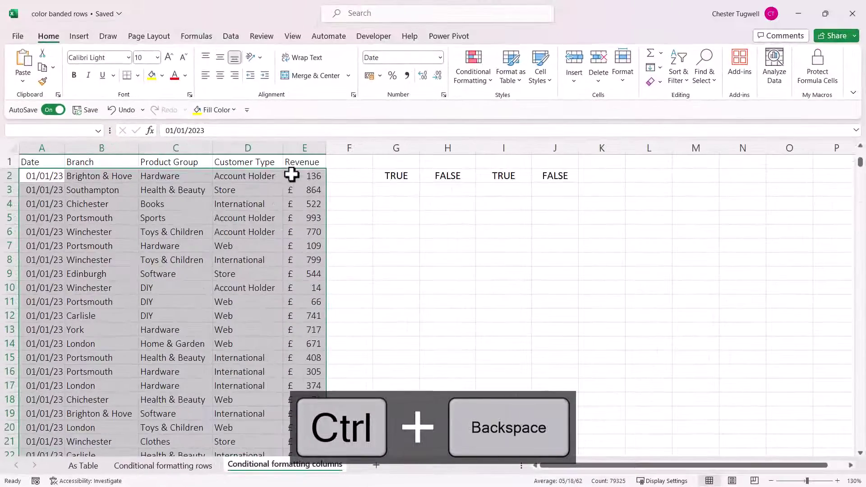
- Add a formula rule =ISODD(COLUMN(A2)) with a gold fill to the selected data
click(475, 75)
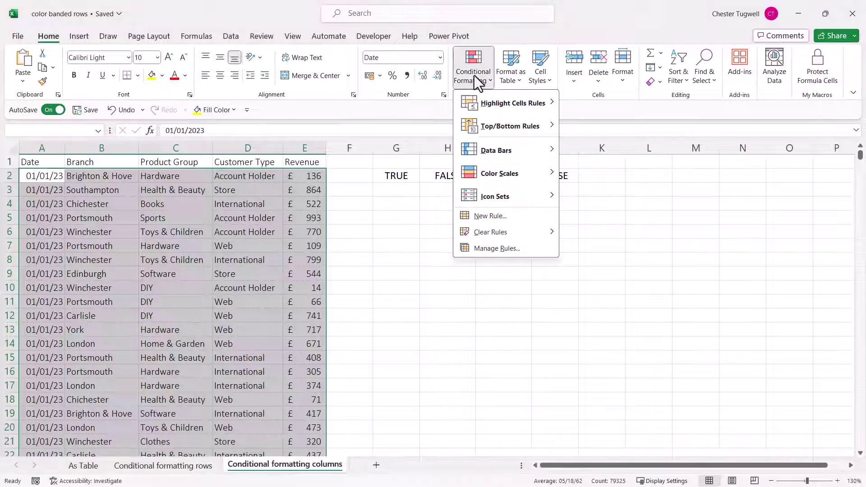
click(497, 216)
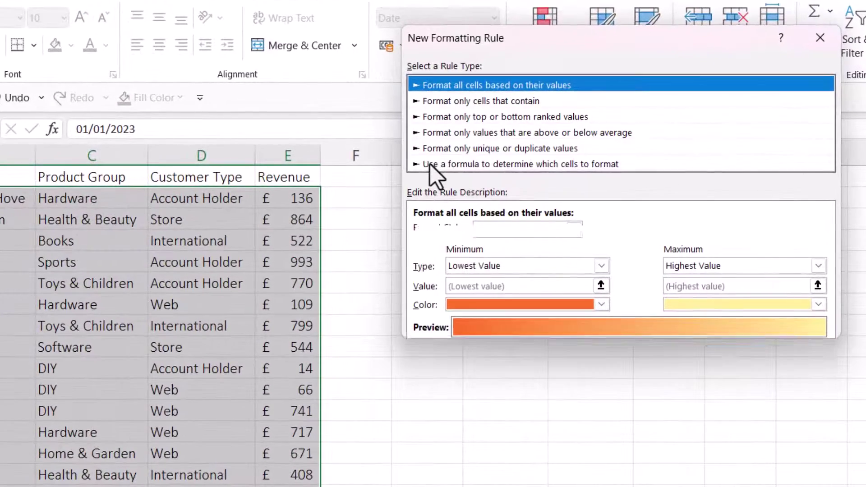
click(517, 162)
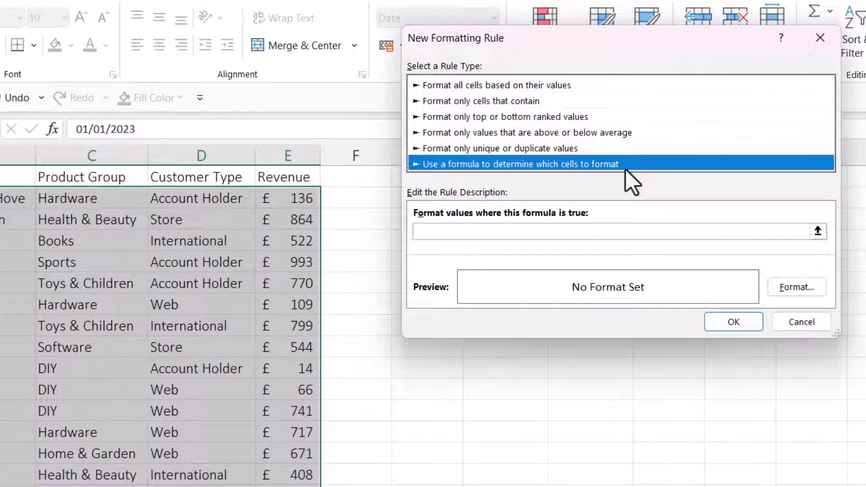
key(Tab)
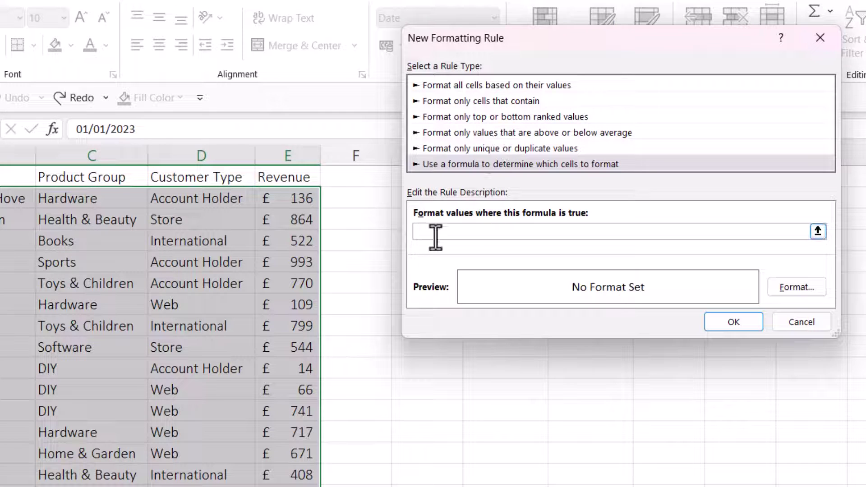
key(ctrl+v)
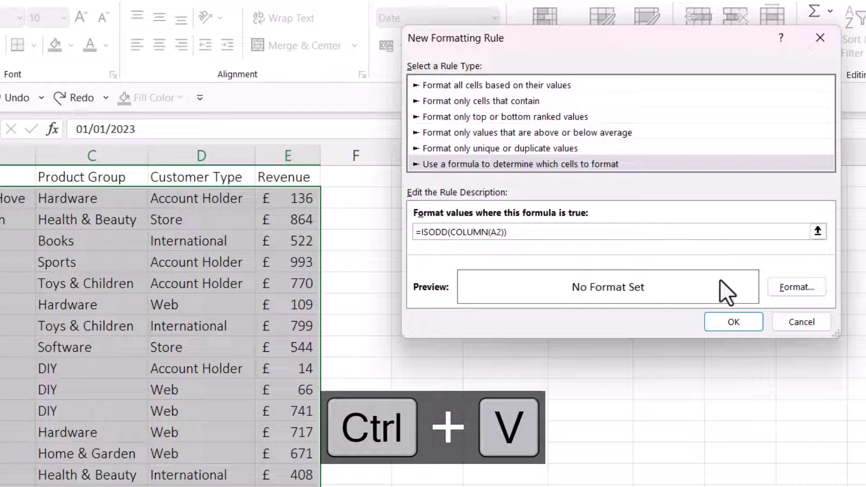
click(797, 287)
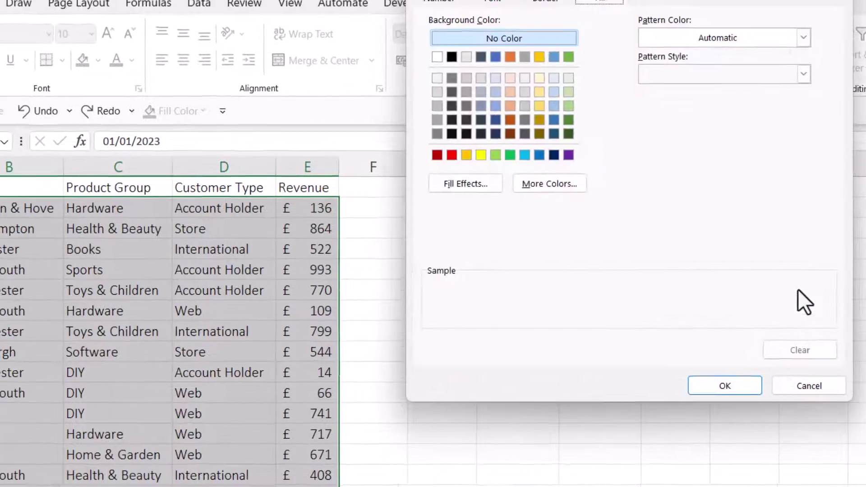
click(540, 57)
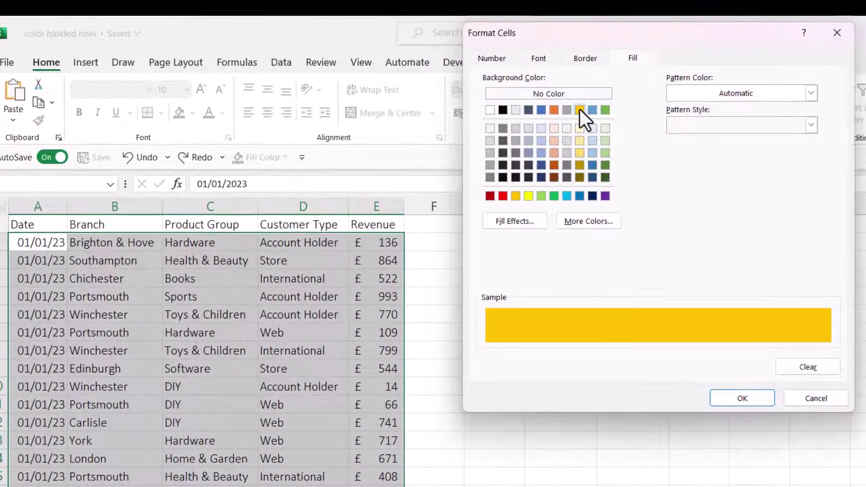
click(745, 394)
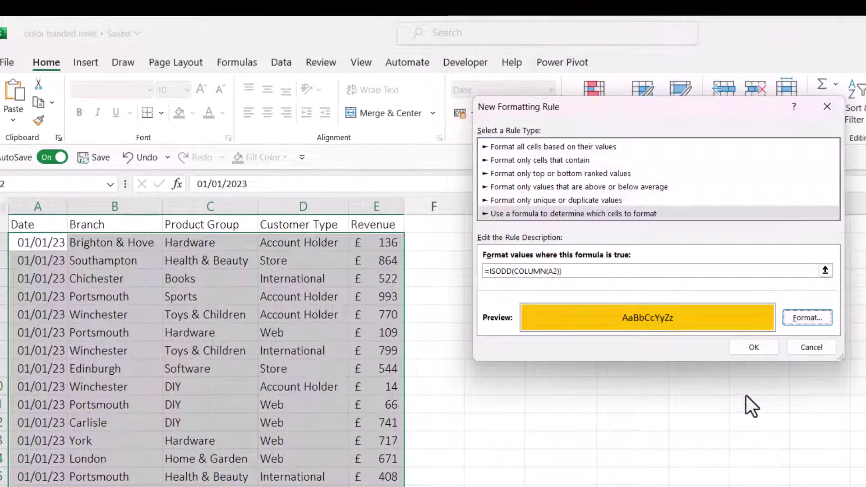
click(747, 345)
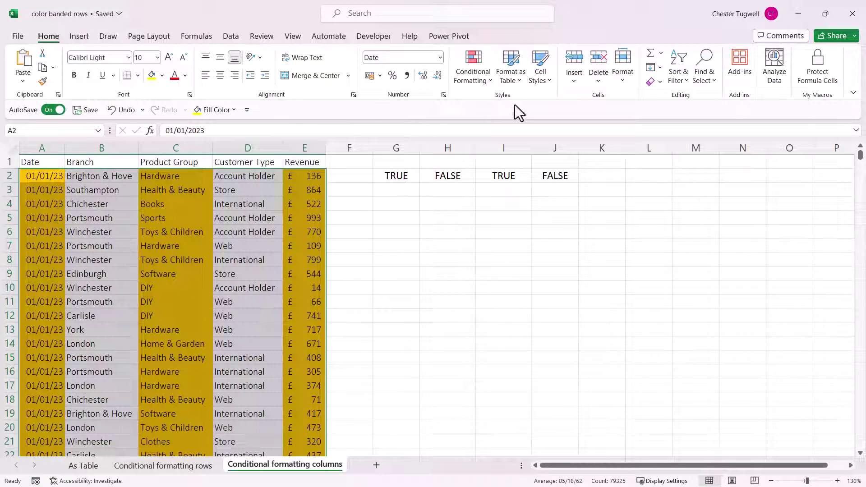
- Edit the ISODD column rule so its formula reads =ISEVEN(COLUMN(A2))
click(484, 85)
click(493, 245)
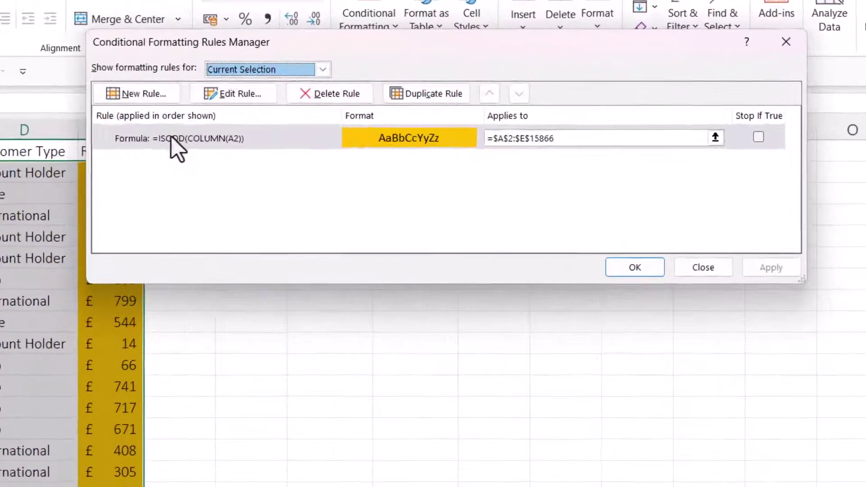
click(338, 153)
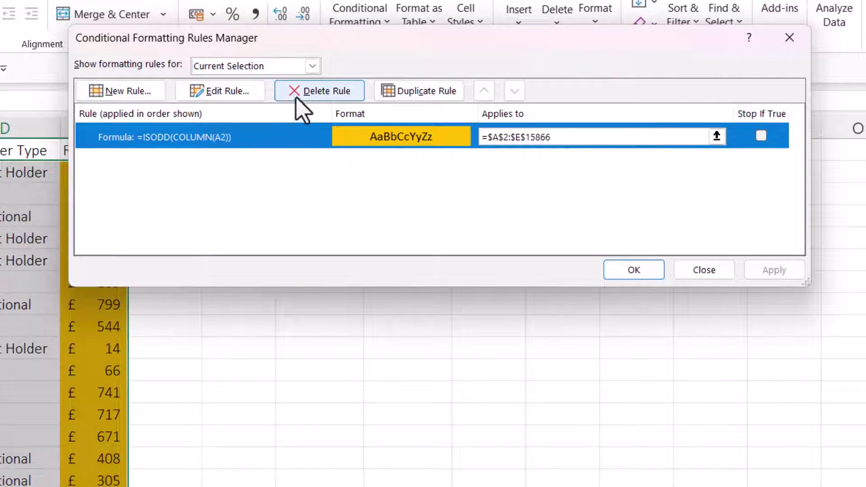
click(238, 97)
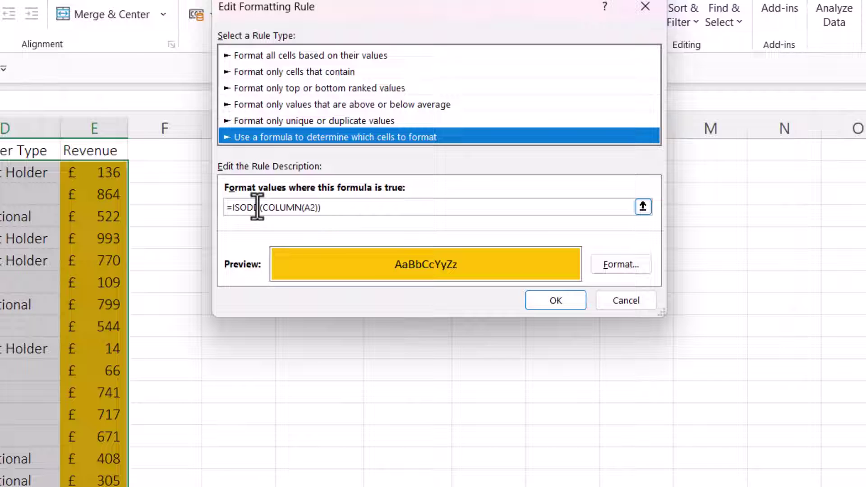
click(240, 207)
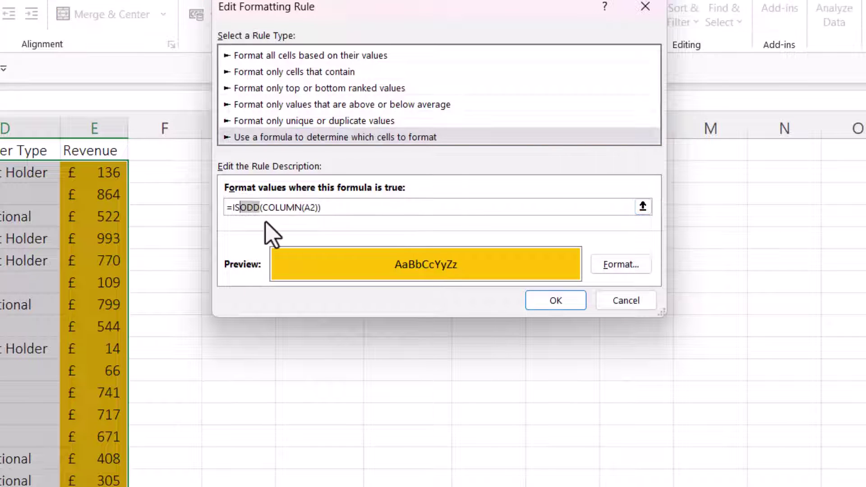
text(EVEN)
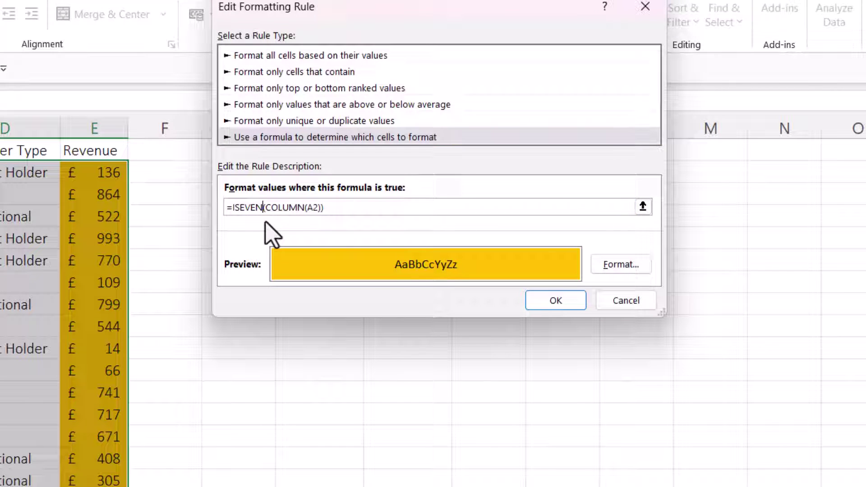
click(572, 303)
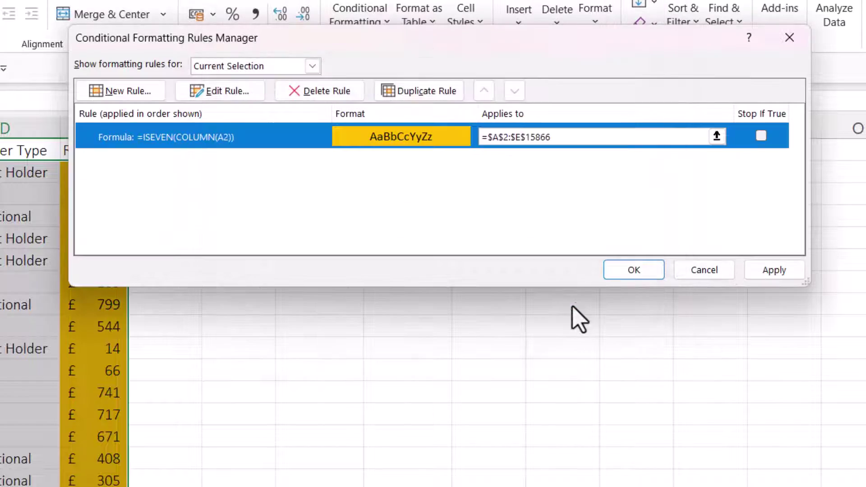
click(650, 270)
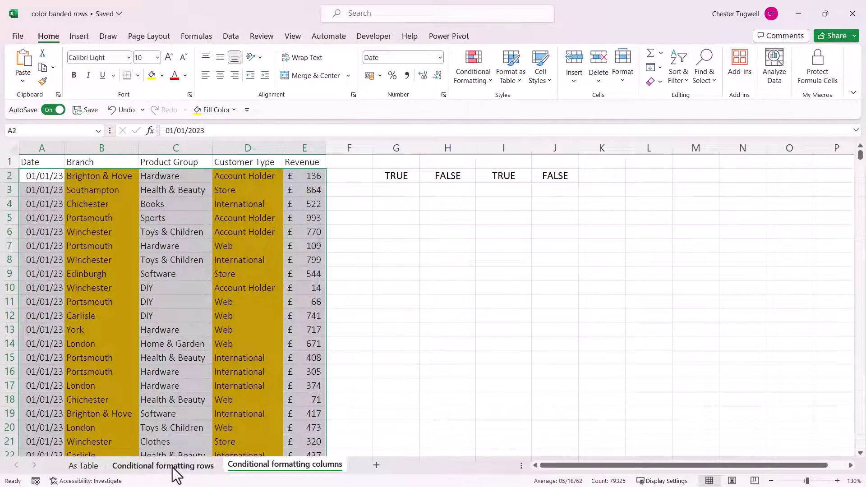
- On the Conditional formatting rows sheet, select A2:E down to the last data row
click(172, 467)
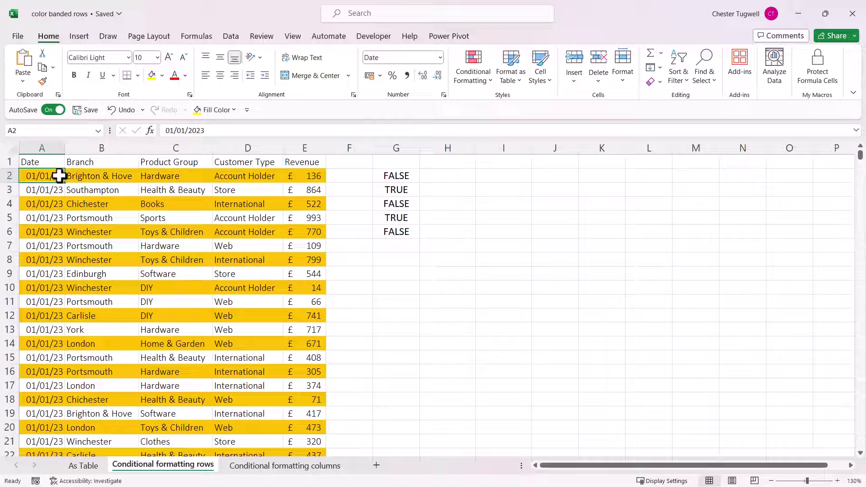
drag(59, 176, 312, 179)
key(ctrl+shift+Down)
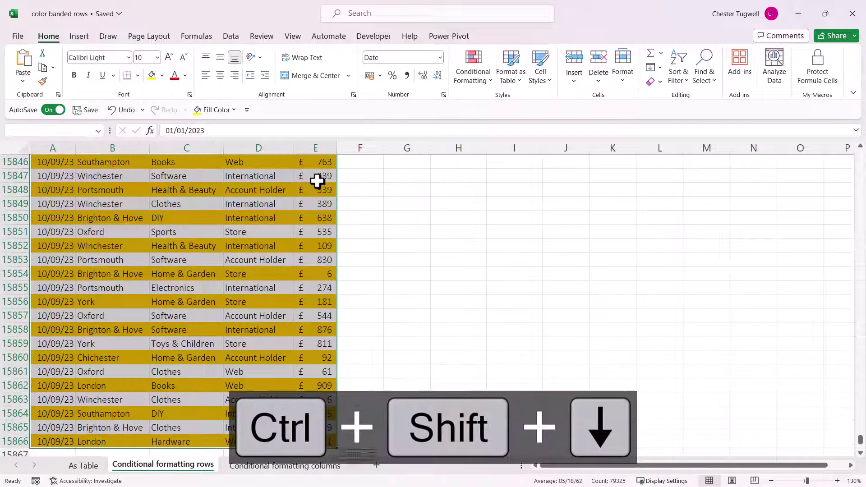
key(ctrl+BackSpace)
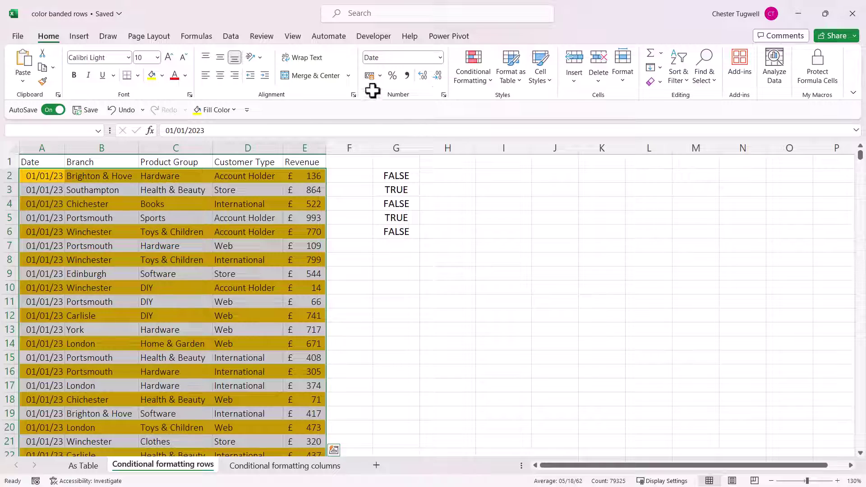
click(464, 66)
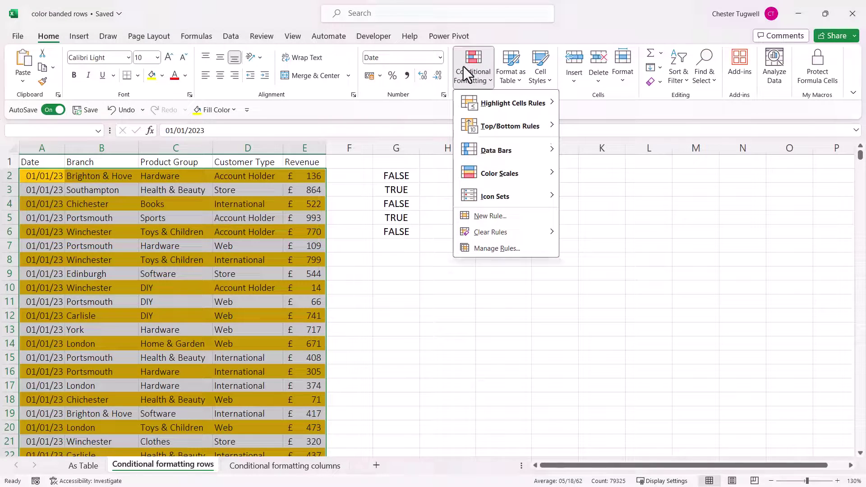
- Wrap the ISEVEN(ROW(A2)) row rule's formula in OR( and add a trailing comma
click(483, 249)
click(336, 154)
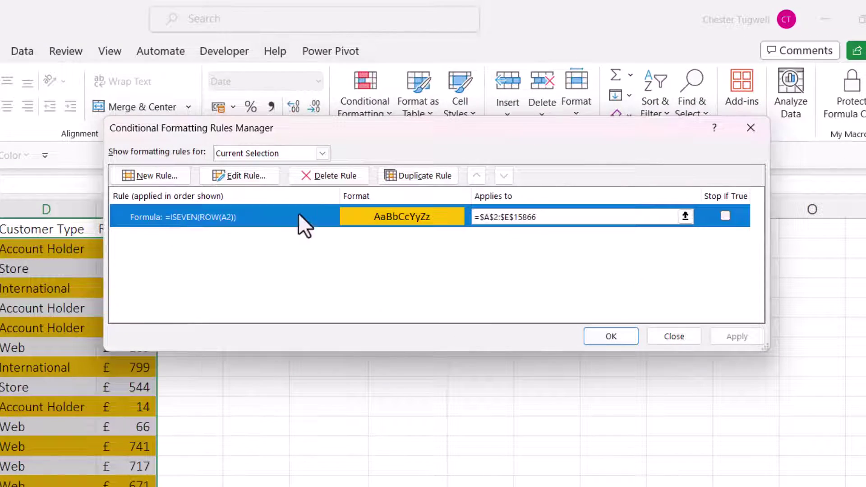
click(262, 176)
click(243, 283)
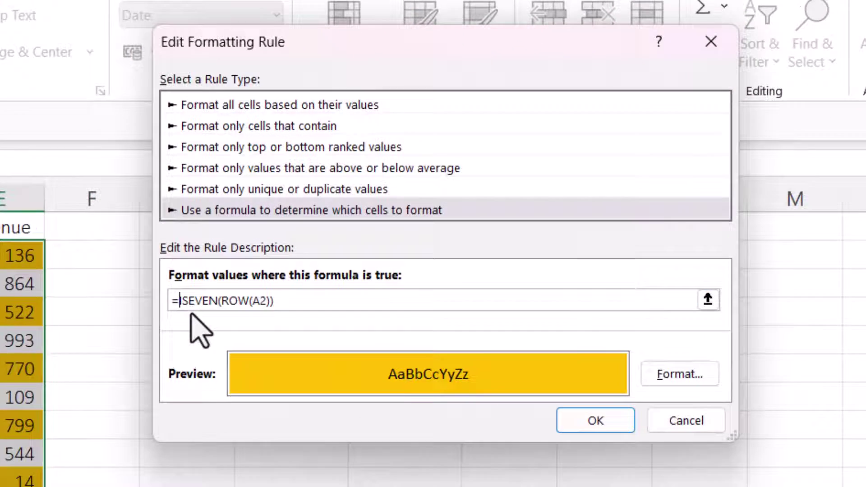
text(OR()
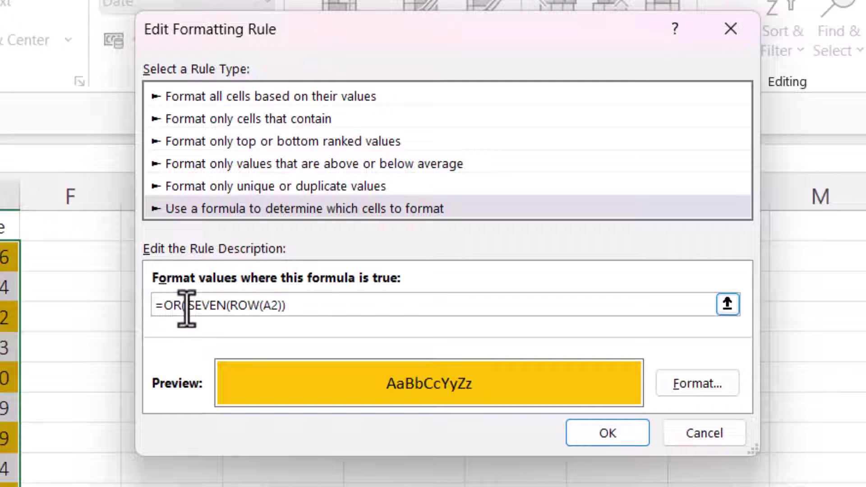
key(End)
text(,)
- Paste ISODD(COLUMN(A2)) as the second OR condition, remove the stray =, and save
key(ctrl+v)
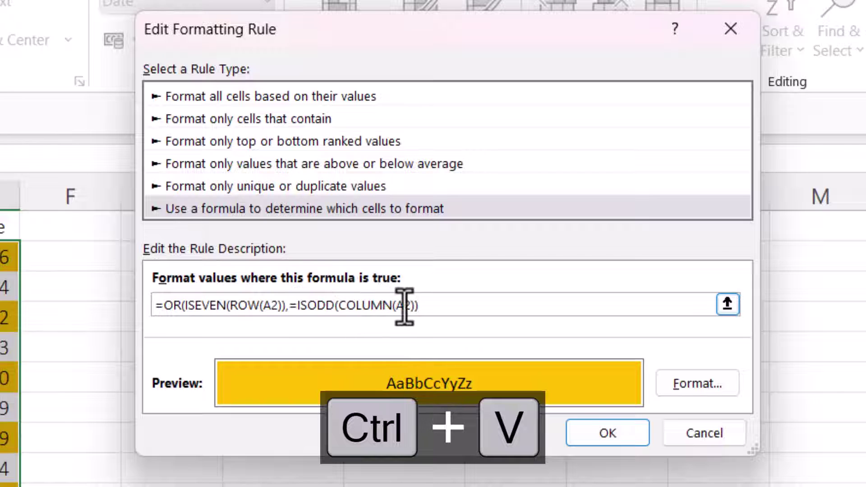
click(297, 305)
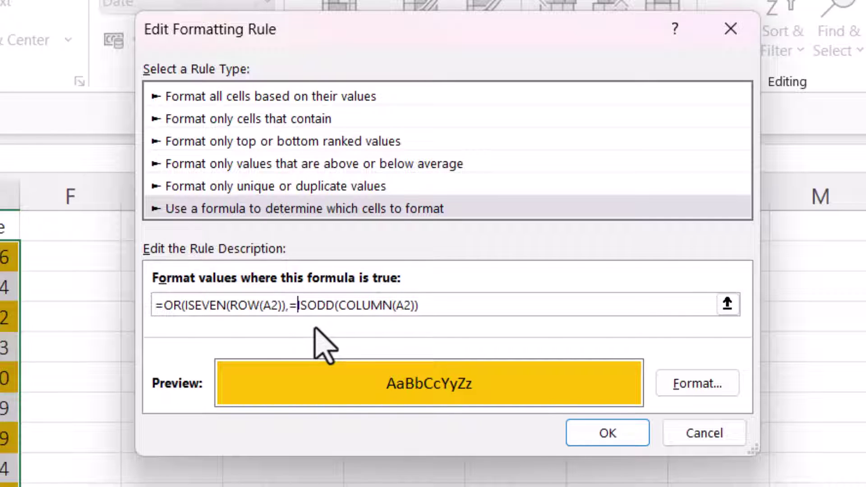
key(BackSpace)
click(423, 307)
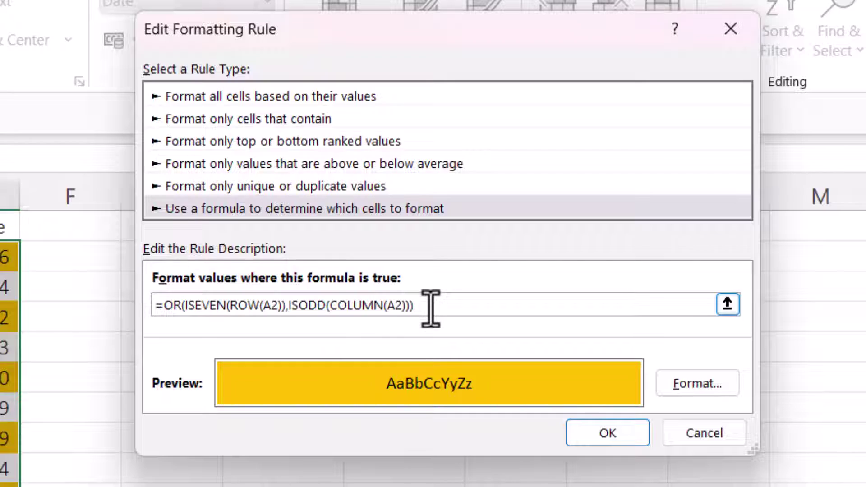
click(609, 436)
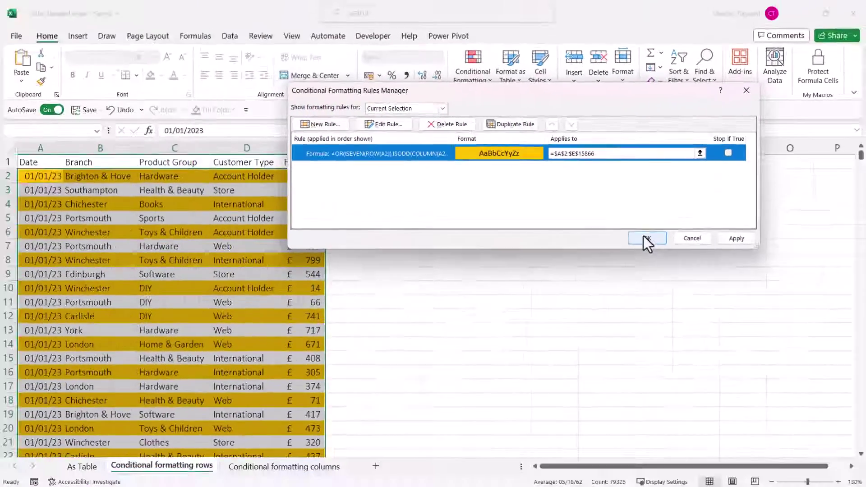
click(684, 325)
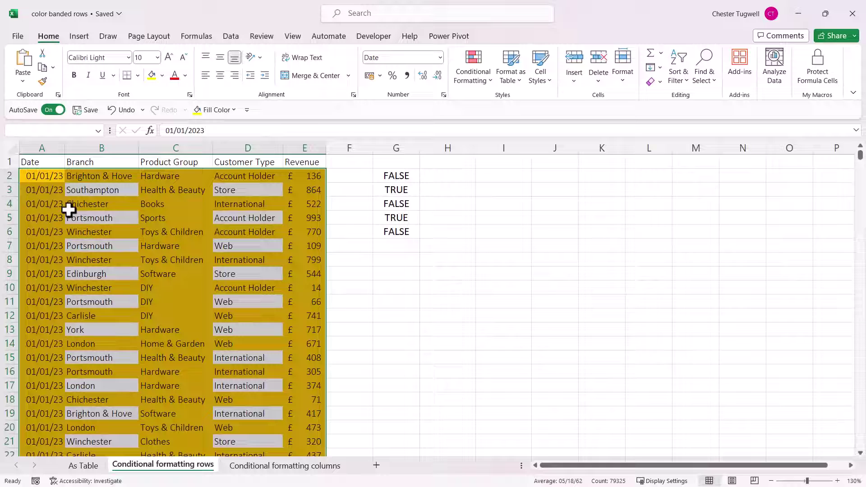